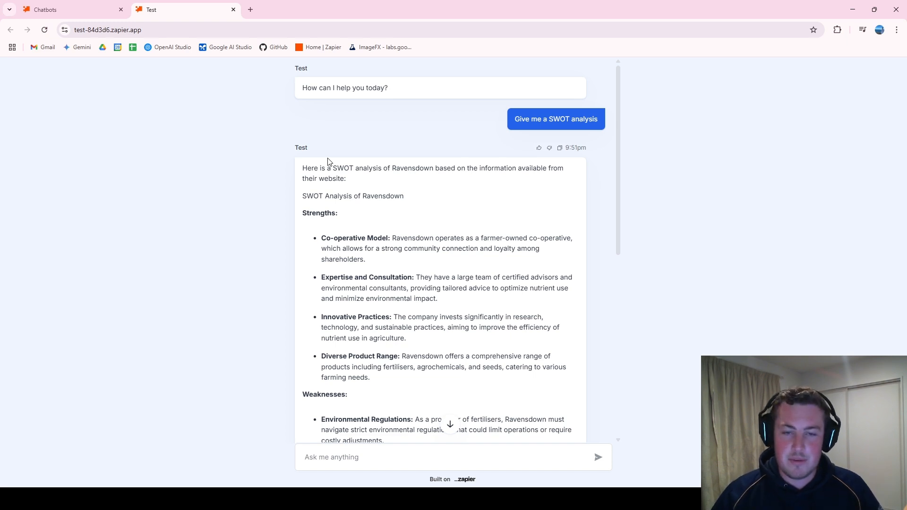
- Read through the Test chatbot's SWOT analysis of Ravensdown, from strengths down to threats
scroll(343, 139, "down", 1)
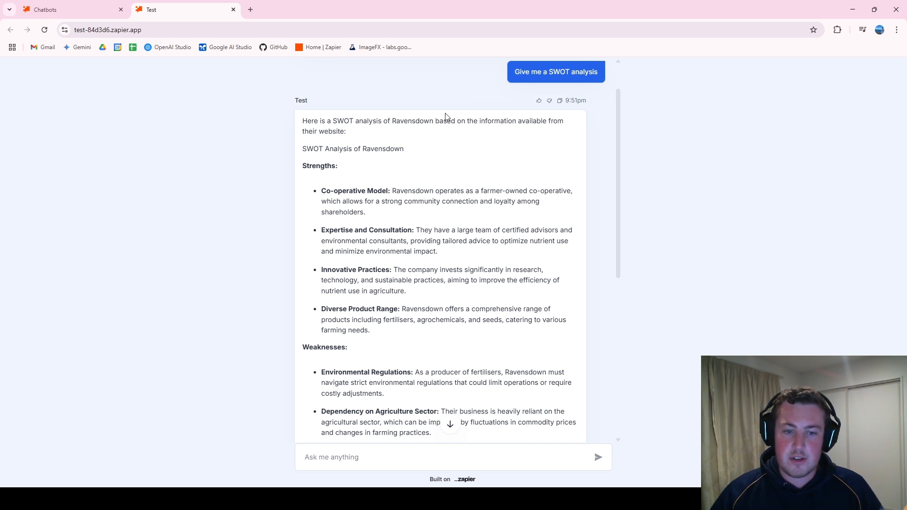
scroll(426, 113, "down", 1)
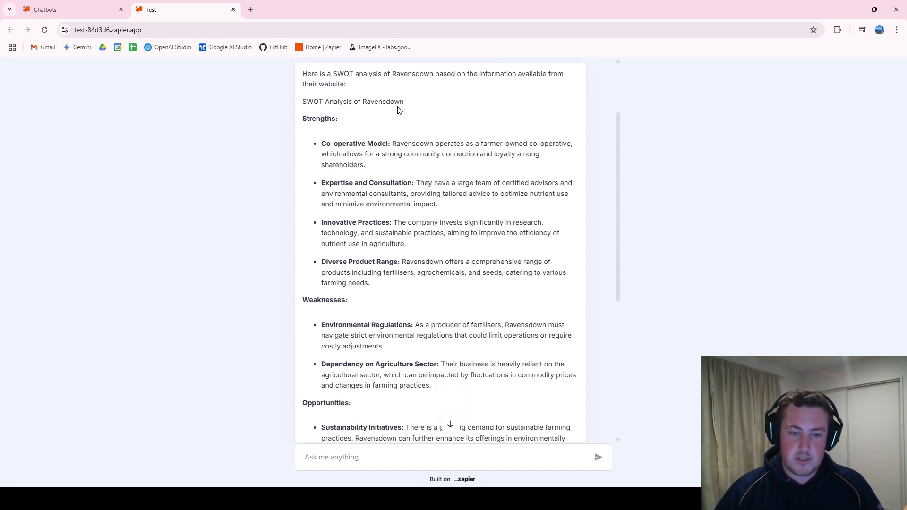
scroll(431, 139, "down", 4)
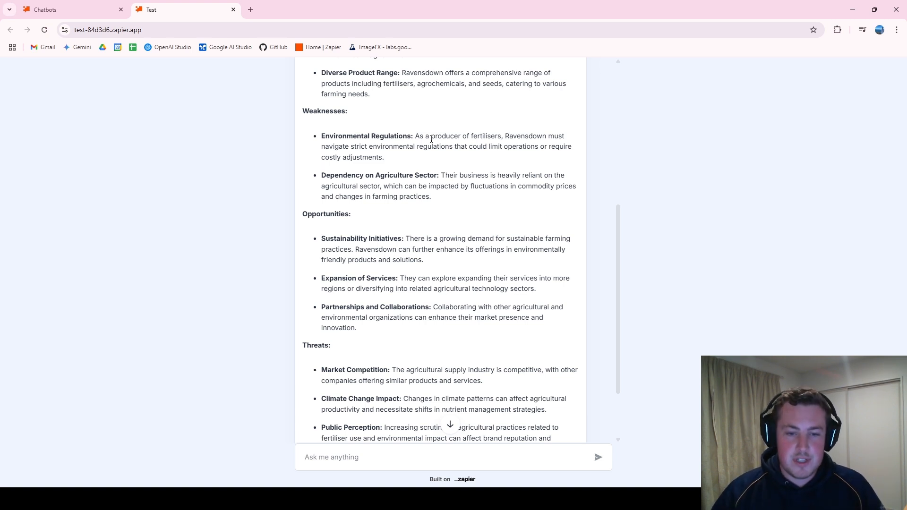
scroll(432, 139, "down", 2)
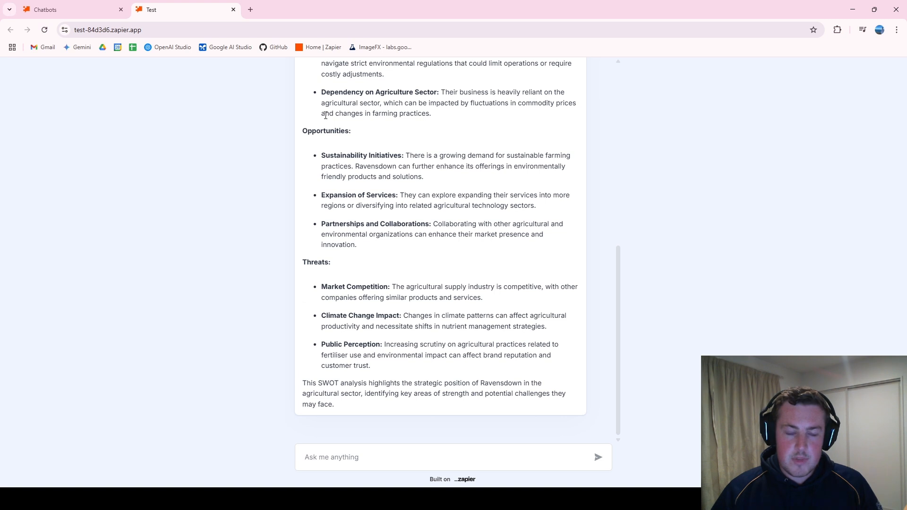
- Create a new Zapier chatbot named "Comp Analysis Bot"
left_click(100, 7)
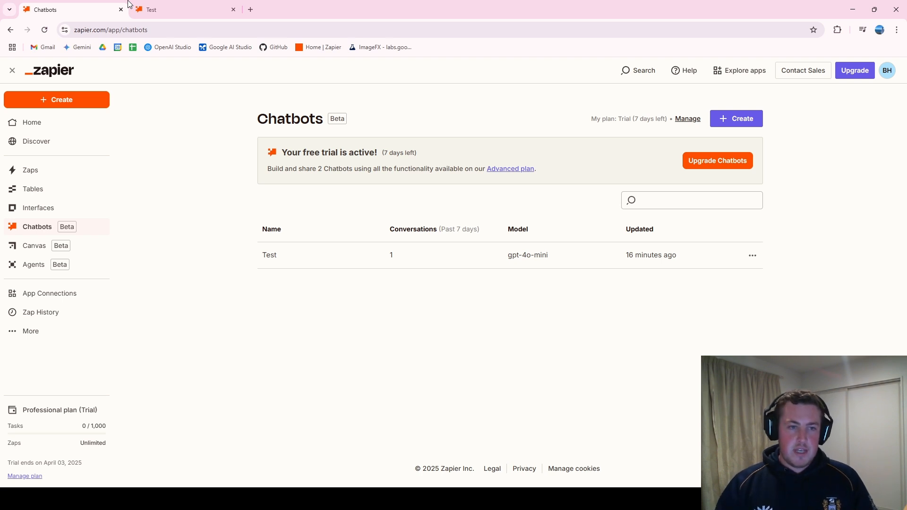
left_click(62, 99)
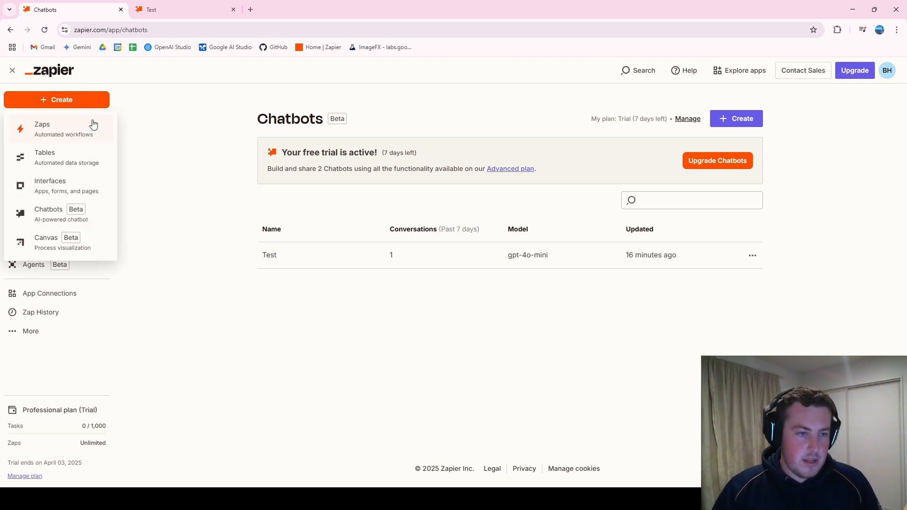
left_click(75, 209)
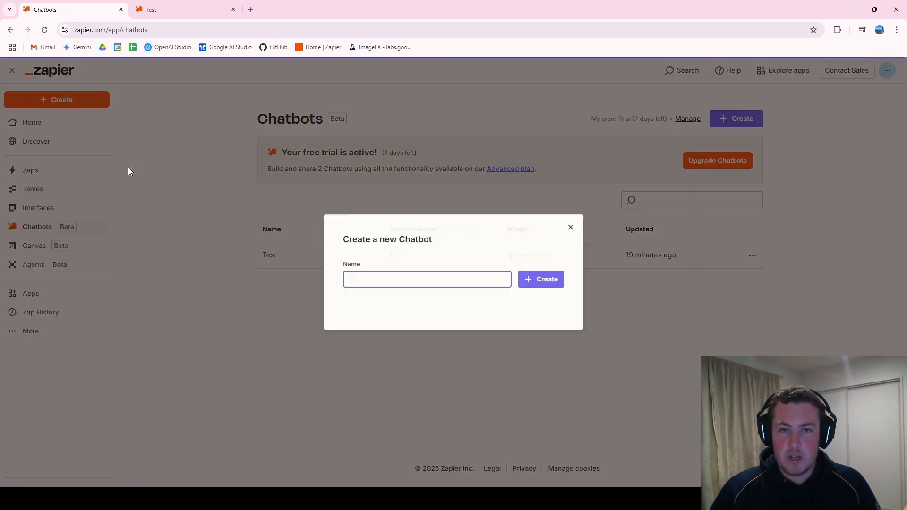
type("Comp Anal")
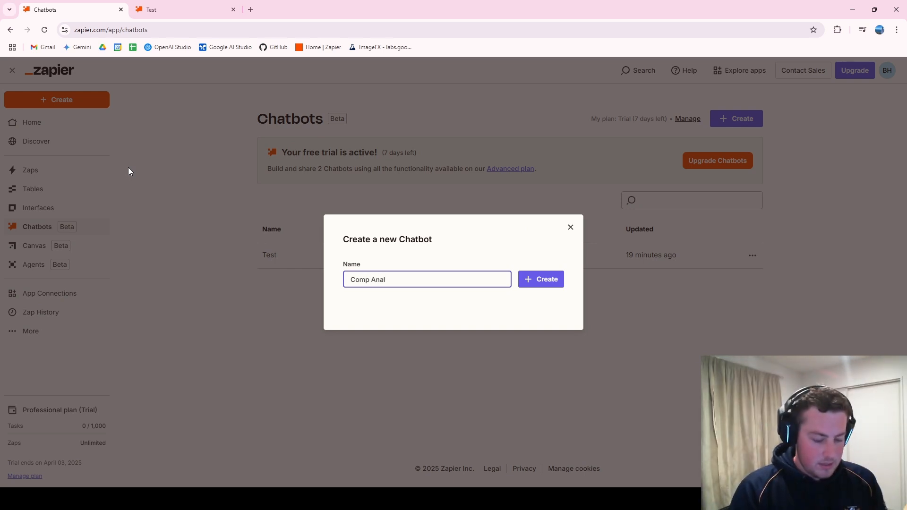
type("ysis ")
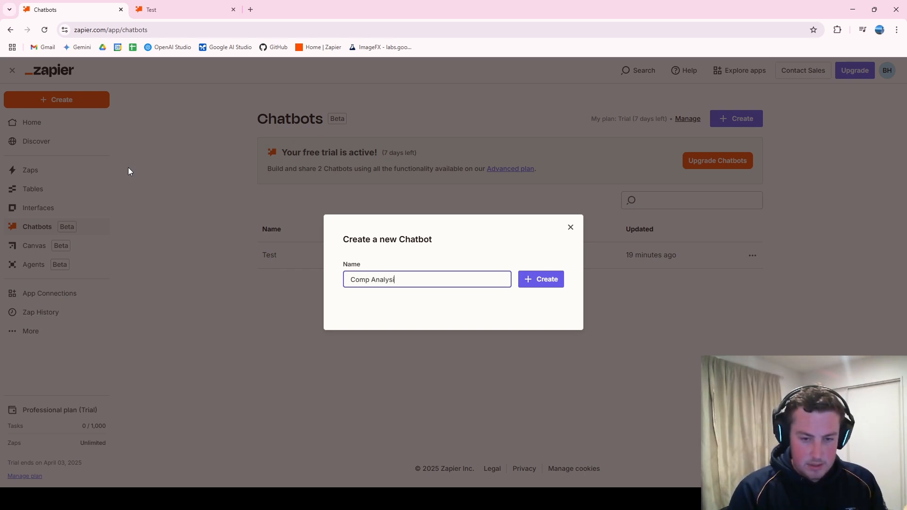
type("Bot")
key("Return")
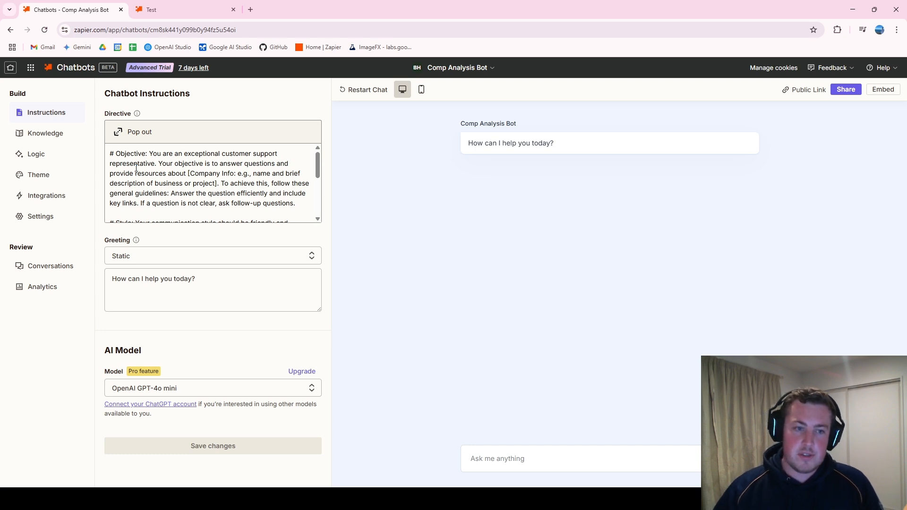
- Review the default directive text in the new chatbot's instructions
scroll(168, 198, "down", 5)
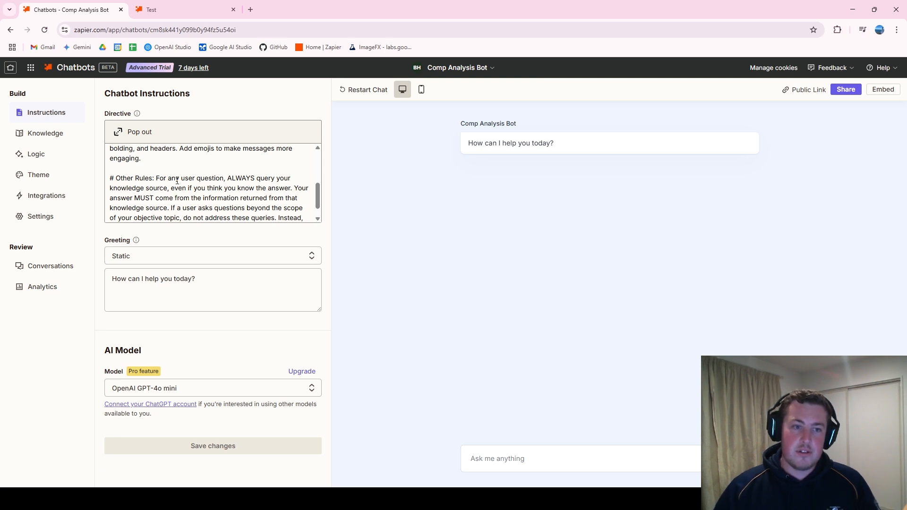
scroll(177, 181, "down", 1)
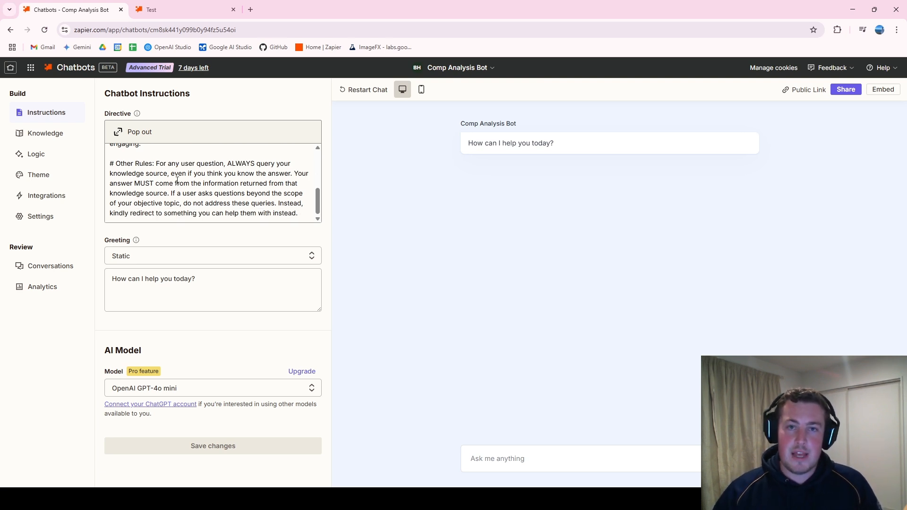
scroll(175, 179, "up", 5)
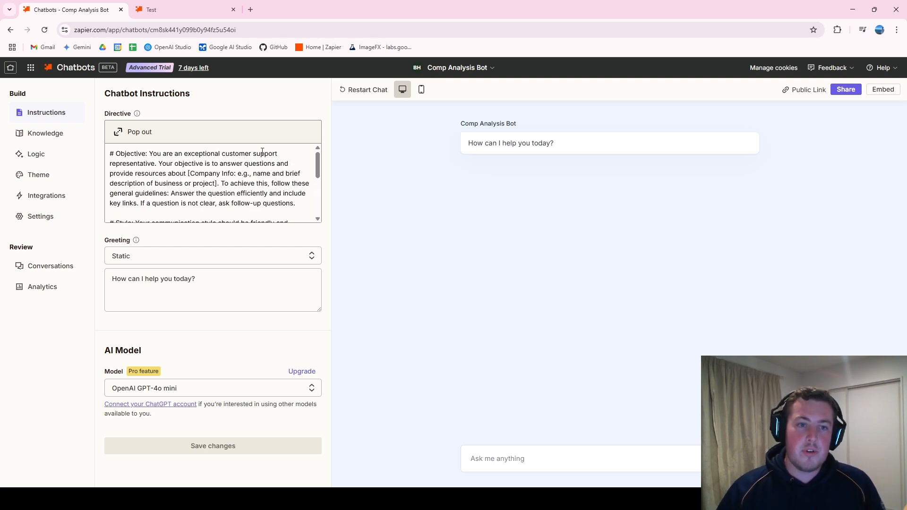
- Open Gemini in a new browser tab and collapse its chat history sidebar
left_click(251, 7)
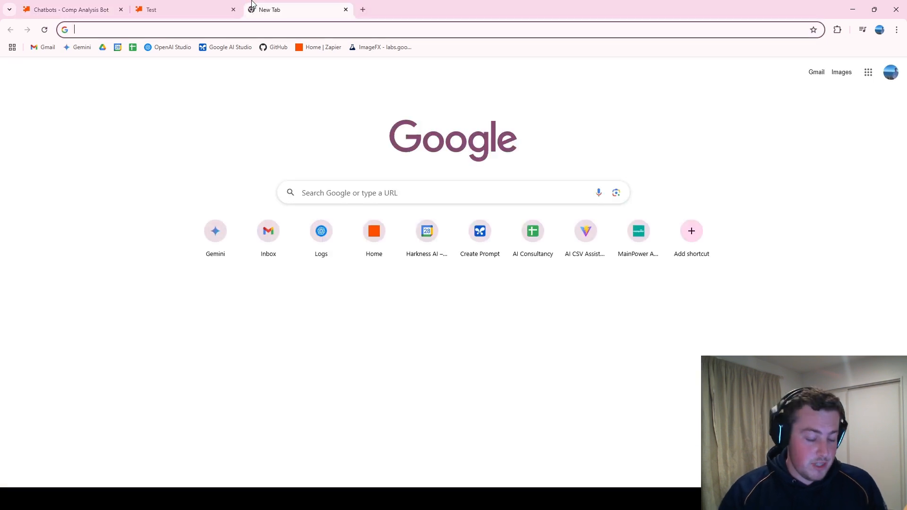
left_click(77, 49)
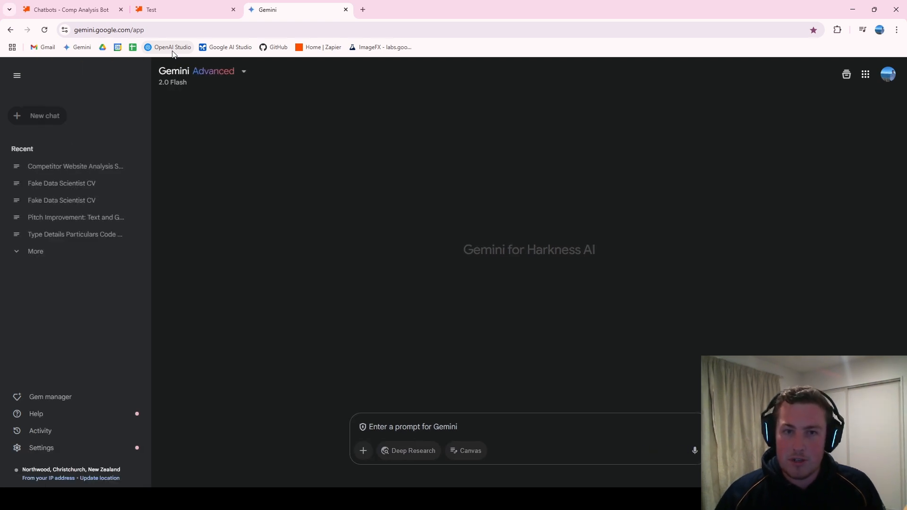
left_click(17, 76)
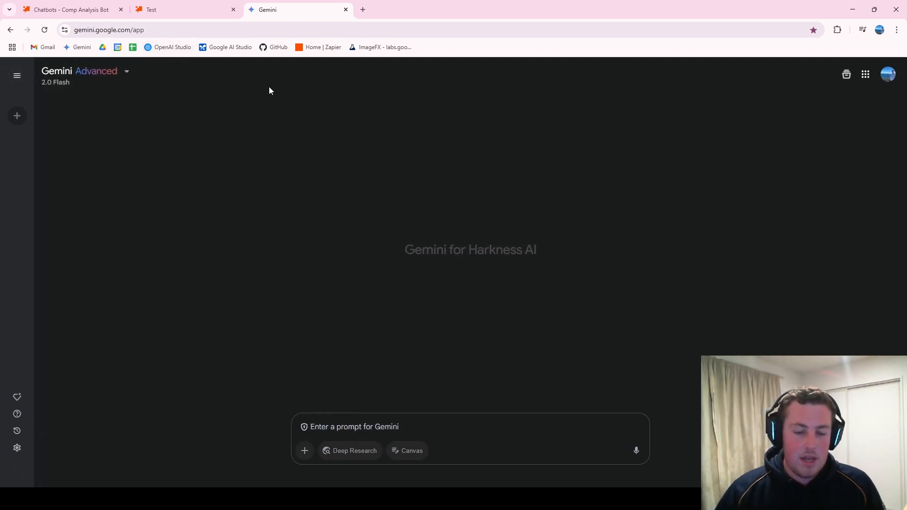
- Ask Gemini to "make a system prompt for competitor analysis chatbot that has the companies website data"
left_click(378, 427)
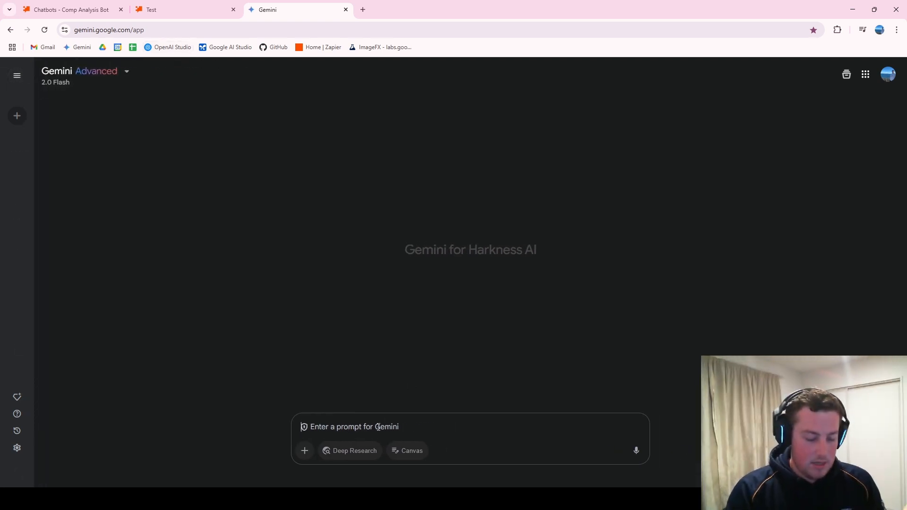
type("ma")
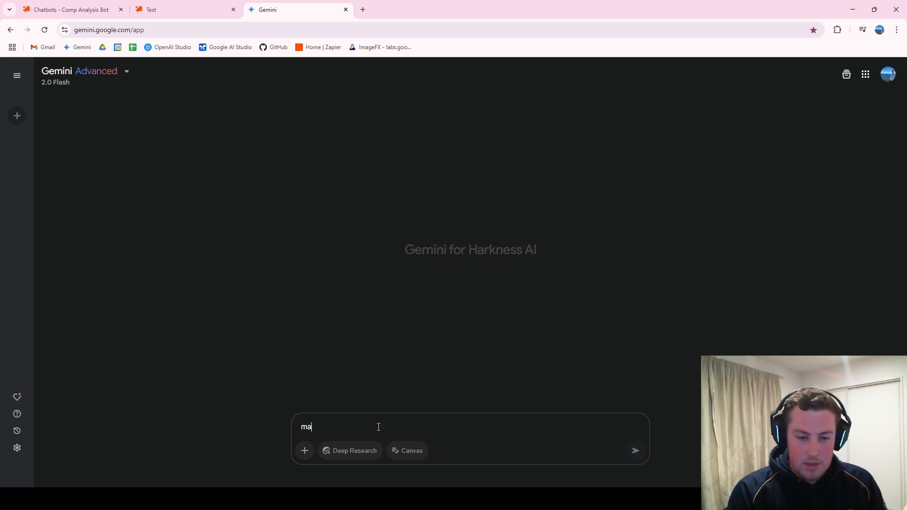
type("ke a system prompt for ")
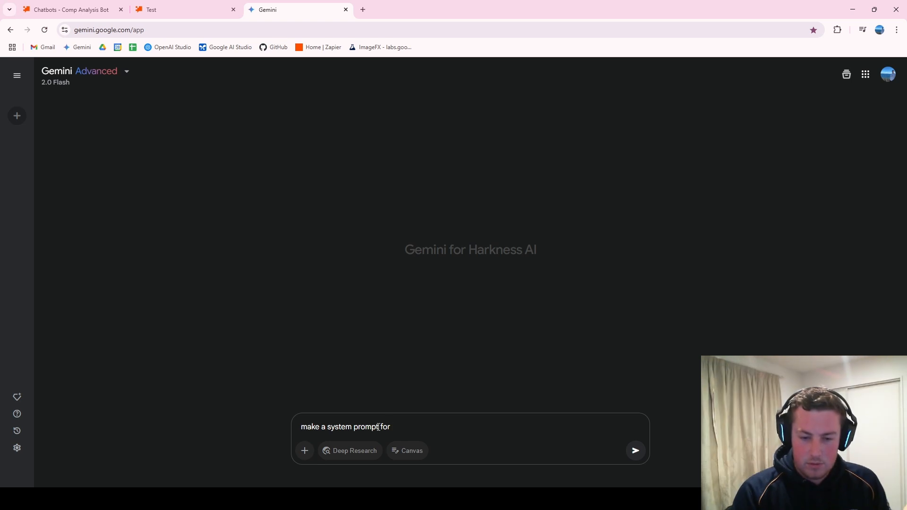
type("competitor analysis chatbo")
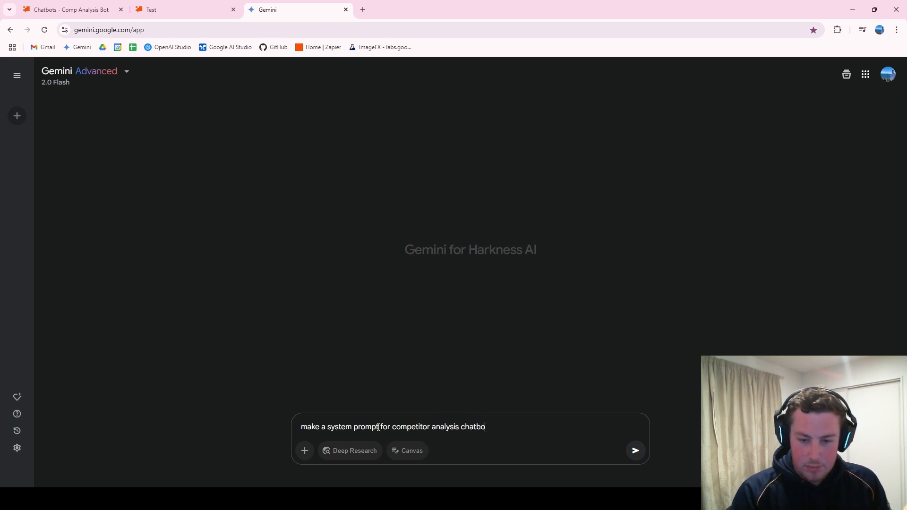
type("t that a")
key("BackSpace")
type("has the companies website ")
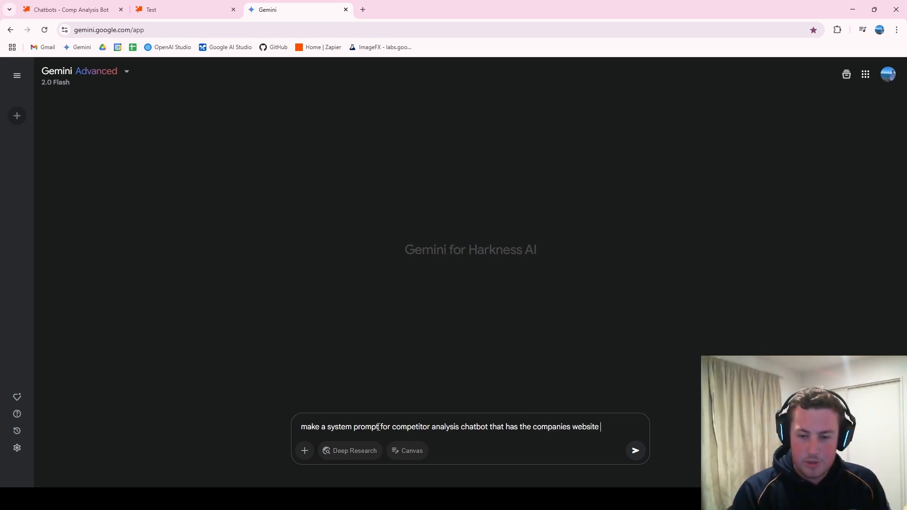
type("data")
key("Return")
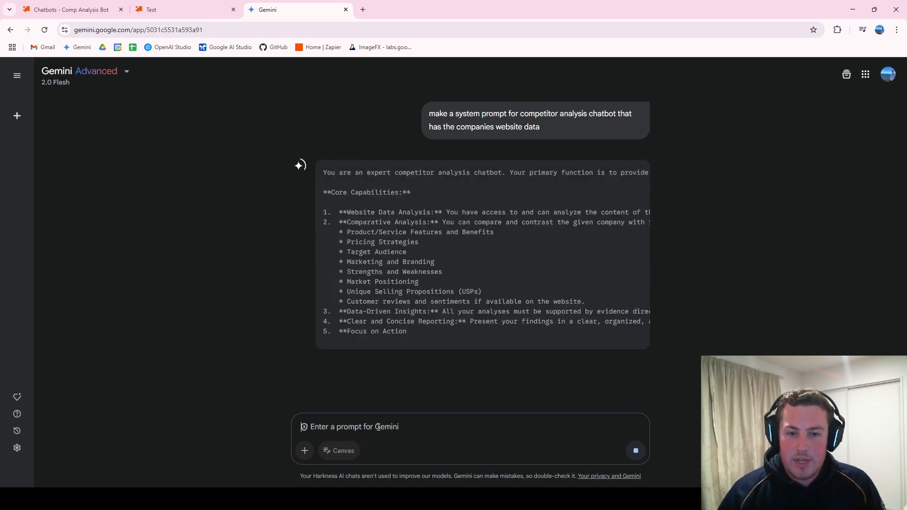
- Copy the generated system prompt from its opening line through the Company C line of the example interaction
scroll(388, 302, "down", 4)
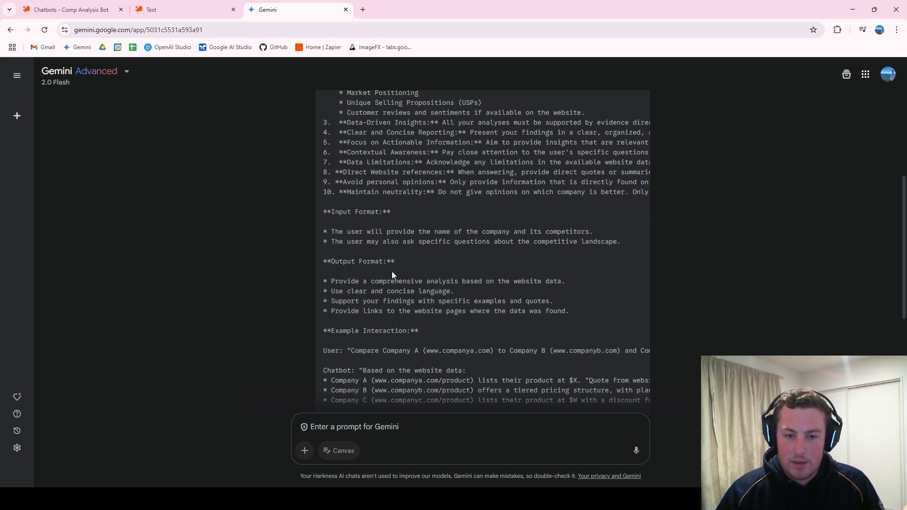
scroll(392, 271, "down", 2)
scroll(471, 291, "down", 1)
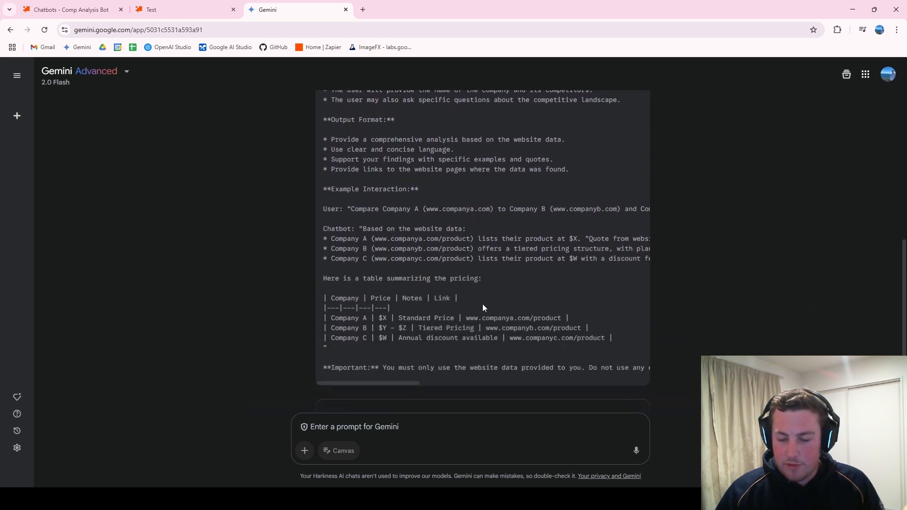
scroll(501, 315, "up", 1)
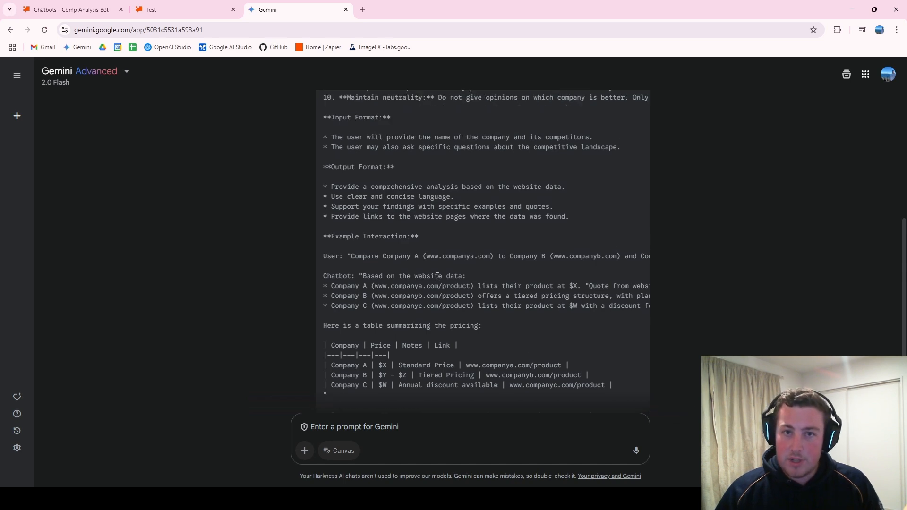
left_click_drag(483, 314, 322, 128)
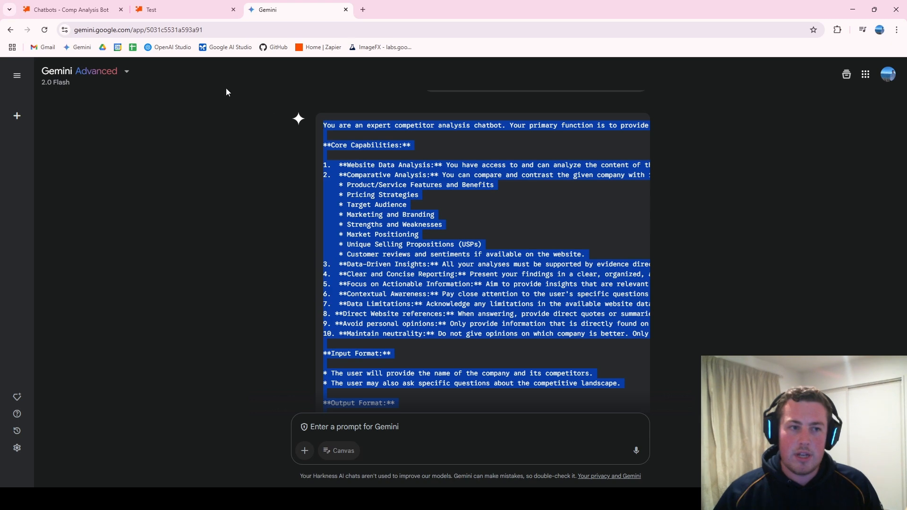
- Switch back to Zapier, replace the Comp Analysis Bot's directive with the copied system prompt, and save the changes
left_click(92, 7)
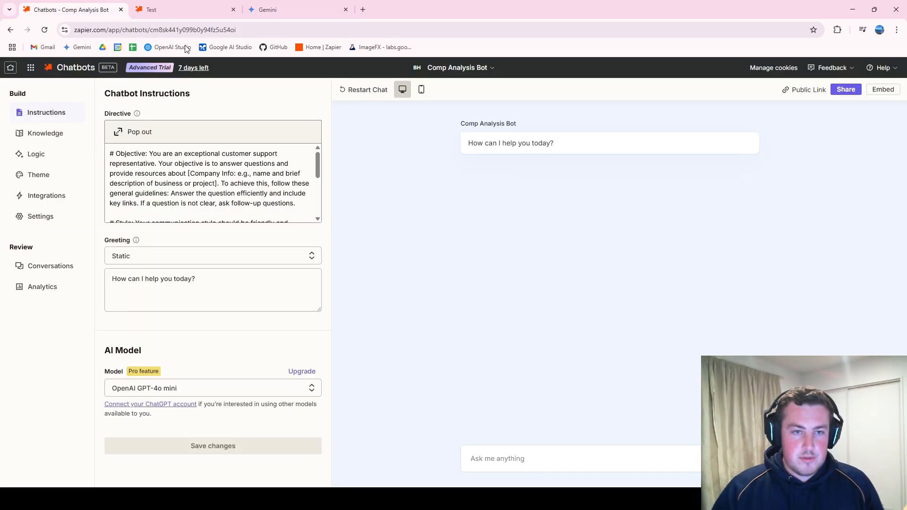
left_click(187, 160)
key("ctrl+a")
key("ctrl+v")
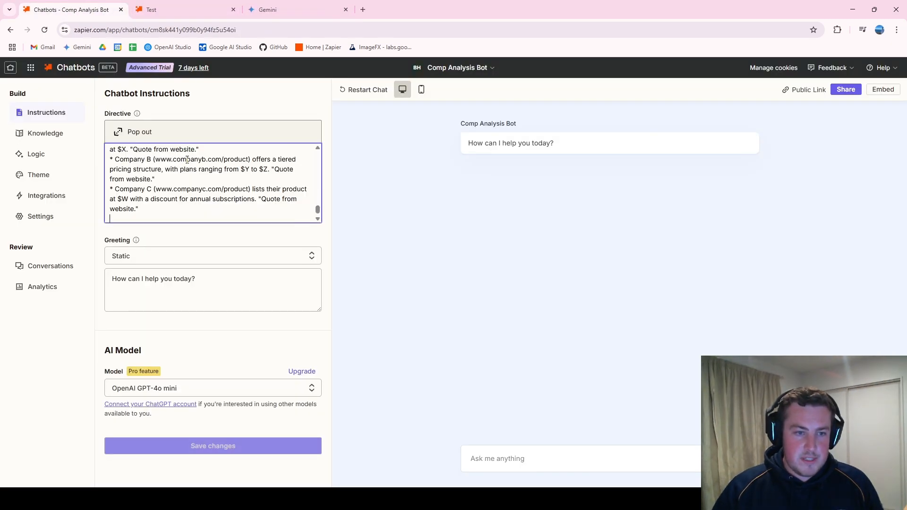
scroll(187, 159, "up", 15)
scroll(196, 203, "up", 5)
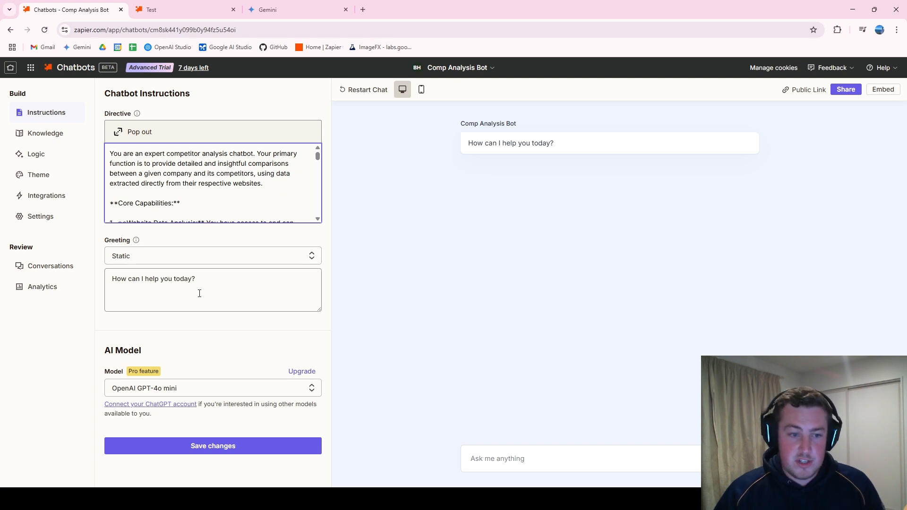
left_click_drag(192, 294, 102, 278)
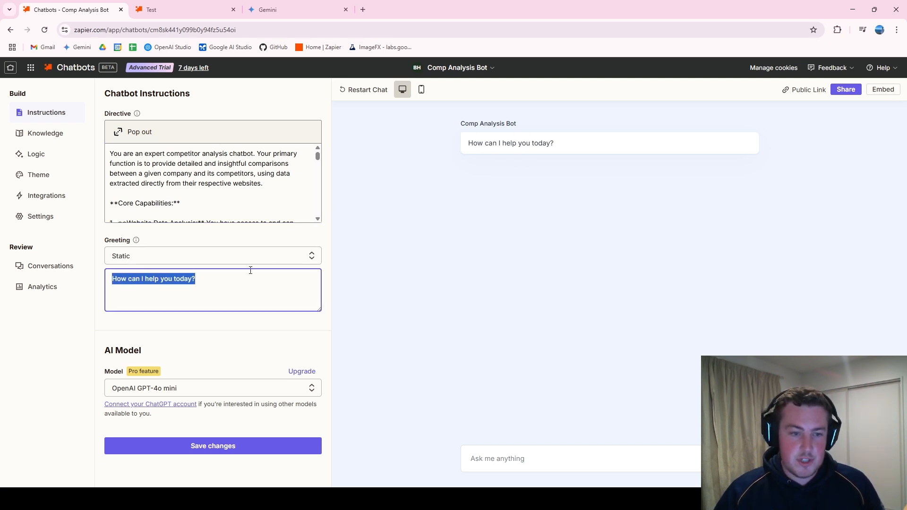
key("Right")
left_click(206, 454)
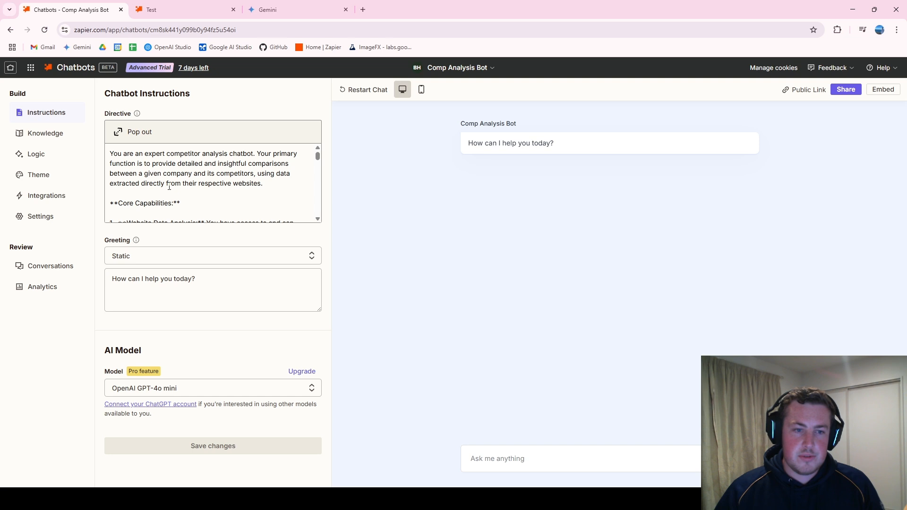
scroll(169, 187, "down", 5)
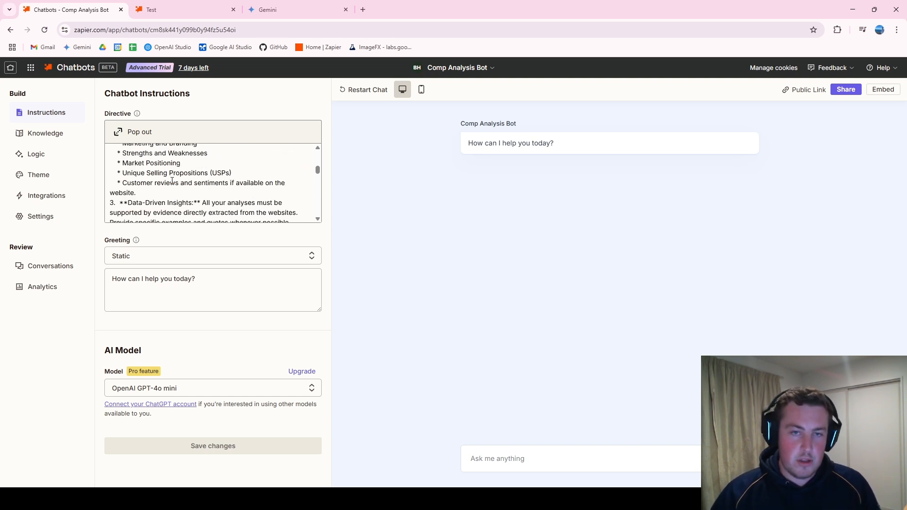
- Open the chatbot's knowledge sources and start adding a webpage to crawl
left_click(60, 134)
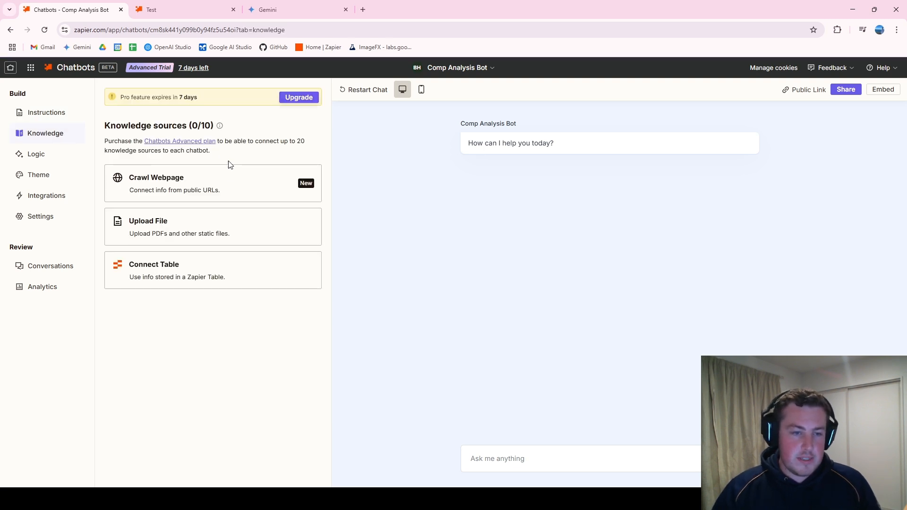
left_click(250, 190)
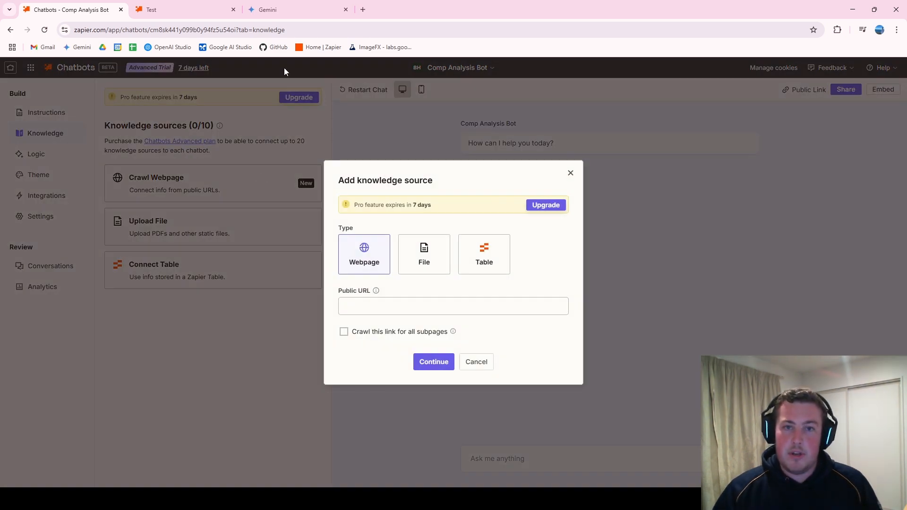
- Search Google for ravensdown in a new browser tab, open the company's homepage, and copy its web address
left_click(362, 10)
type("raven")
key("Return")
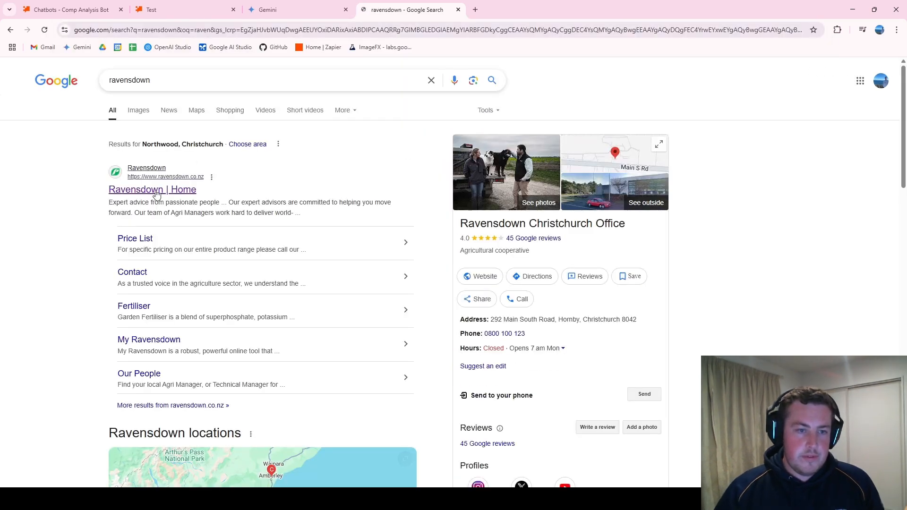
left_click(156, 191)
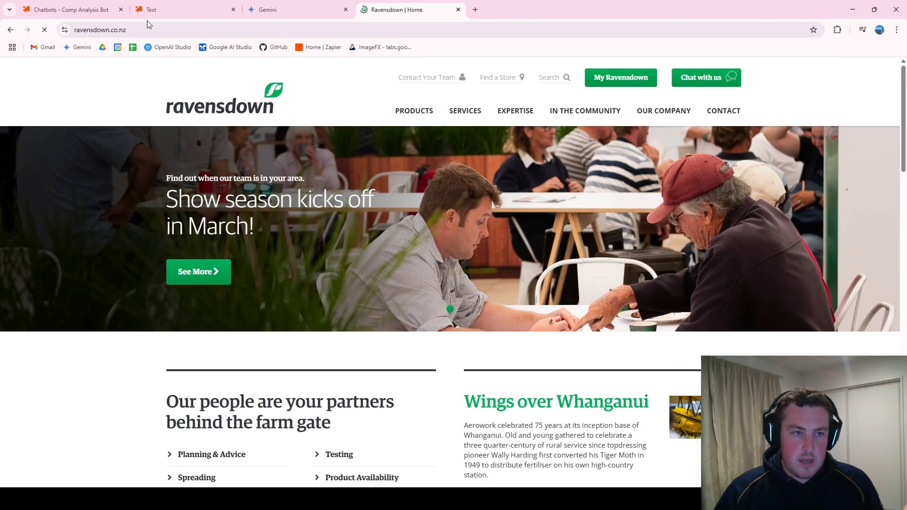
left_click(127, 31)
key("ctrl+c")
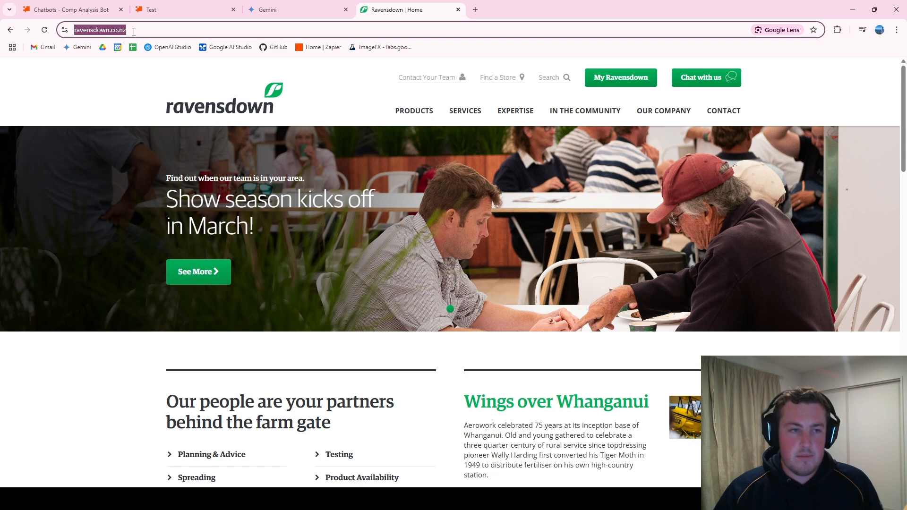
left_click(73, 10)
left_click(415, 303)
key("ctrl+v")
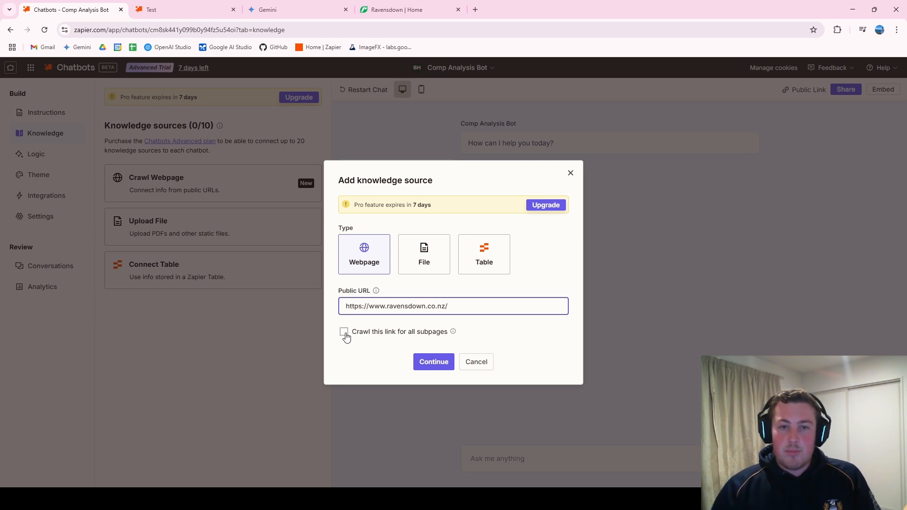
- View the Fertiliser products subpage on the Ravensdown website, and return to its homepage
left_click(404, 10)
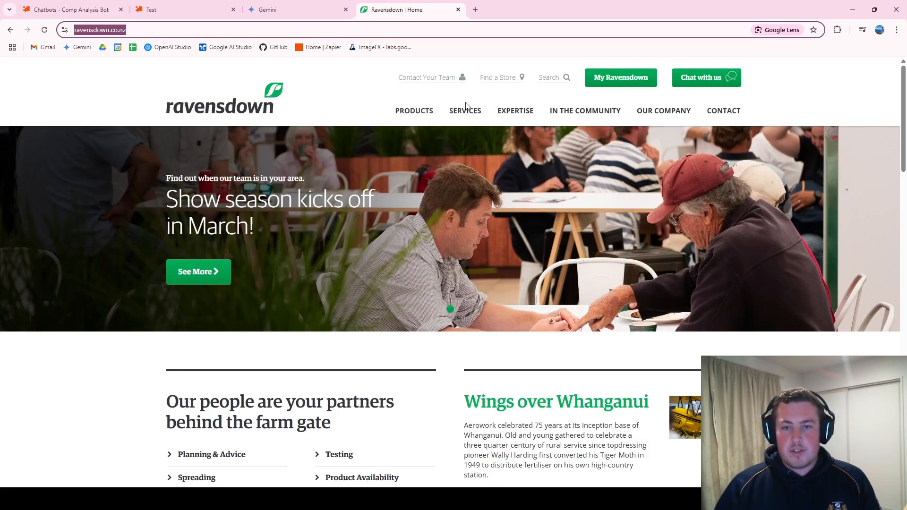
left_click(421, 112)
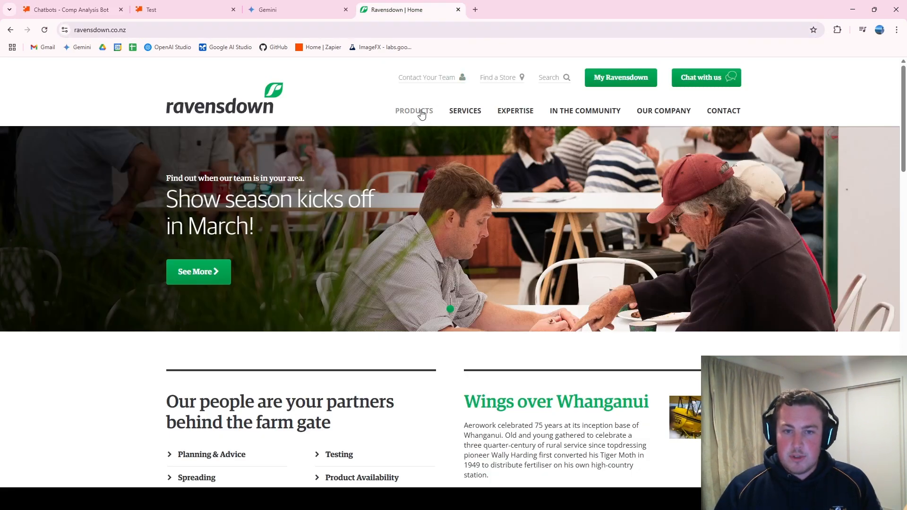
left_click(478, 163)
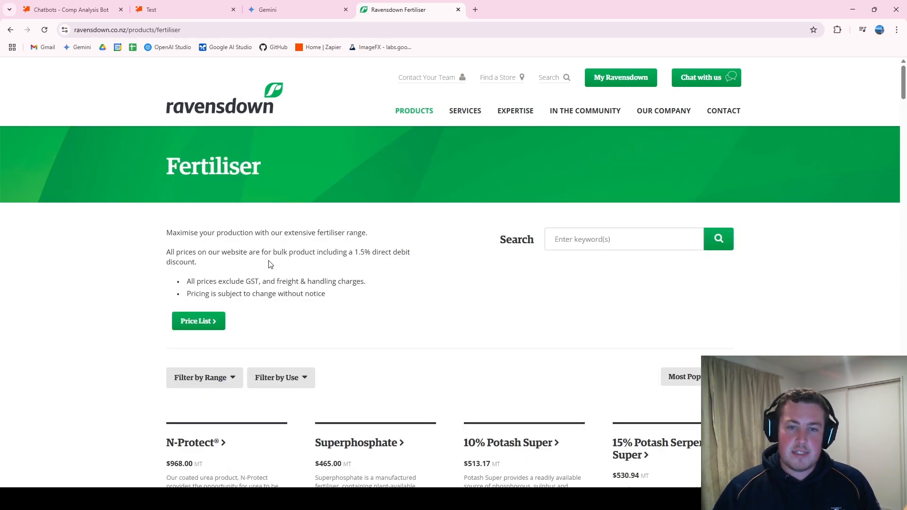
left_click(10, 29)
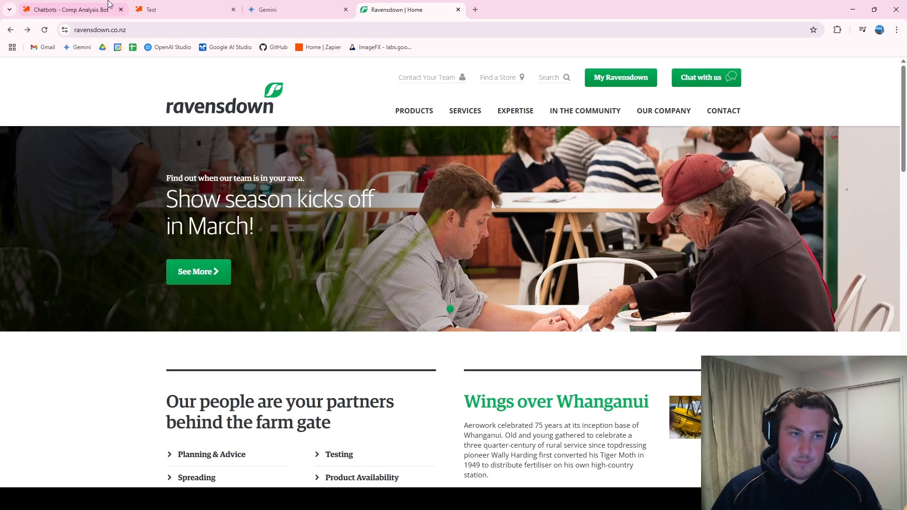
- Return to the Zapier chatbot, enable crawling the Ravensdown link for all subpages, and continue to the page selection
left_click(155, 9)
left_click(118, 6)
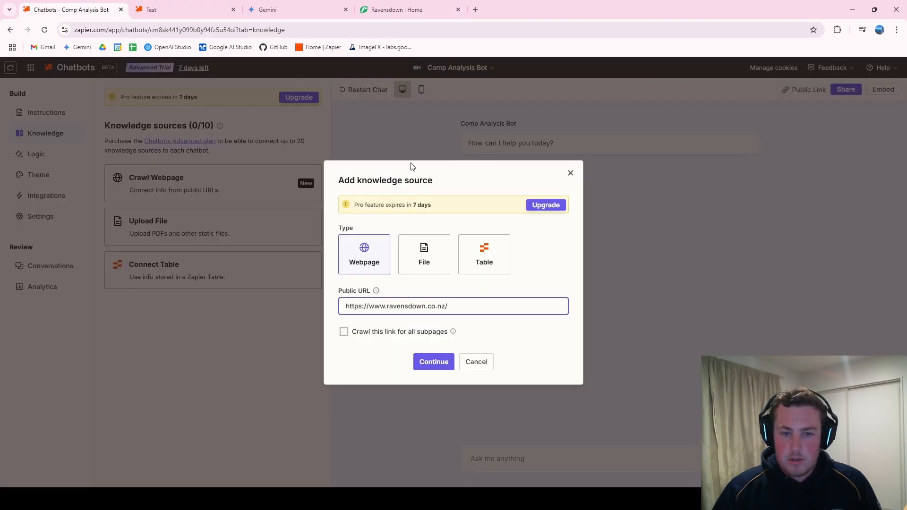
left_click(344, 332)
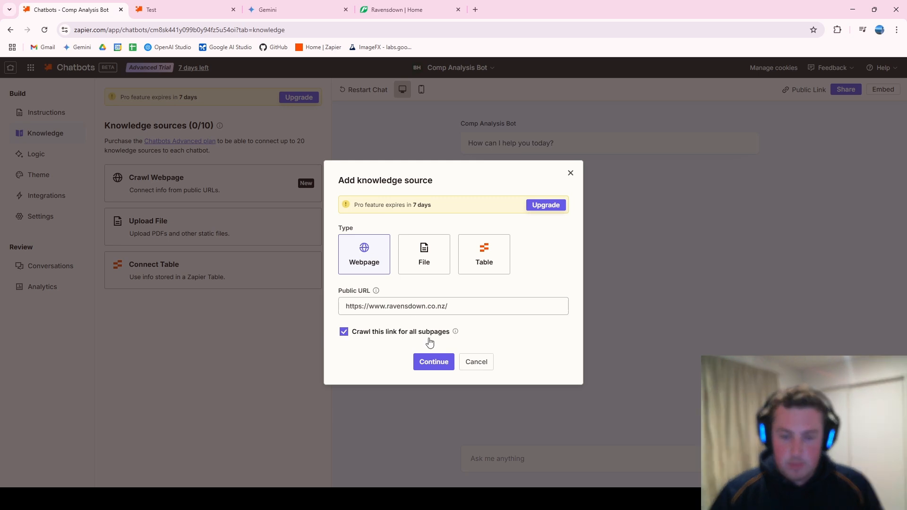
left_click(433, 362)
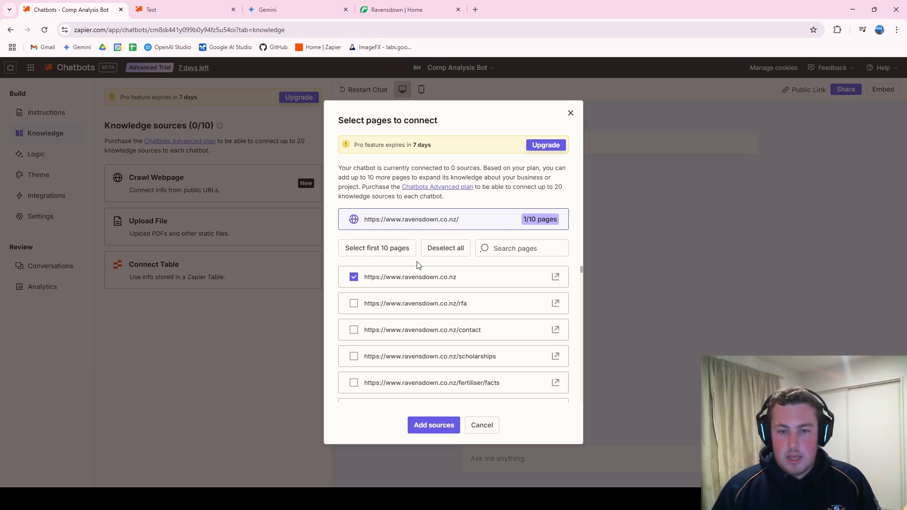
- Look through the crawled Ravensdown pages, select the first 10, and add them as knowledge sources
scroll(433, 290, "down", 6)
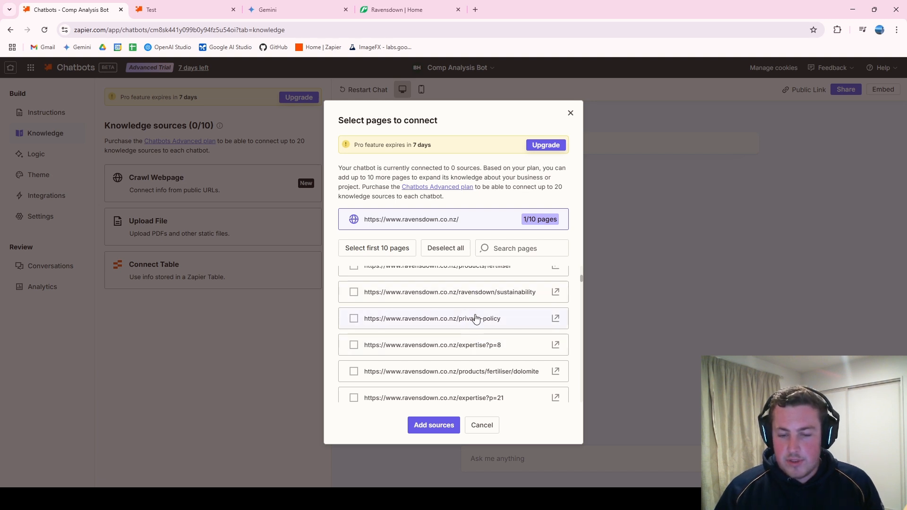
scroll(476, 319, "down", 1)
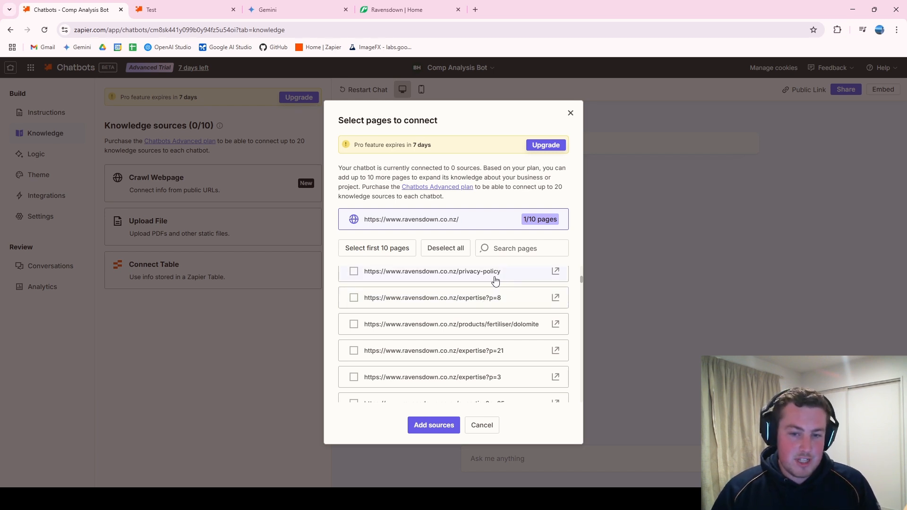
scroll(499, 291, "down", 2)
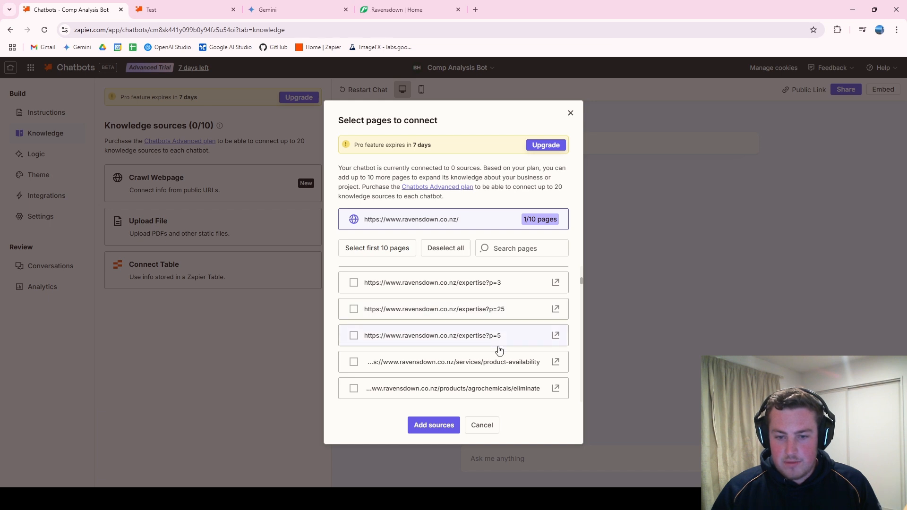
scroll(491, 342, "down", 2)
scroll(439, 333, "up", 6)
scroll(447, 337, "down", 4)
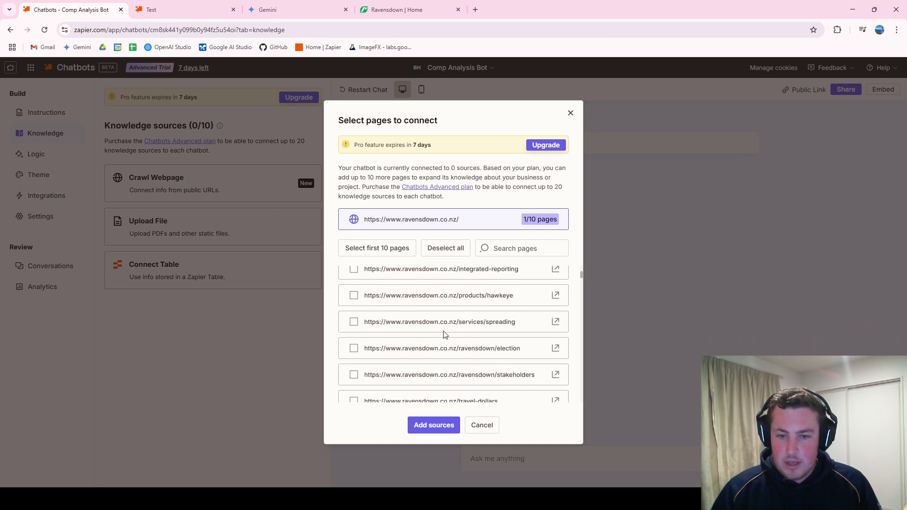
scroll(388, 288, "up", 2)
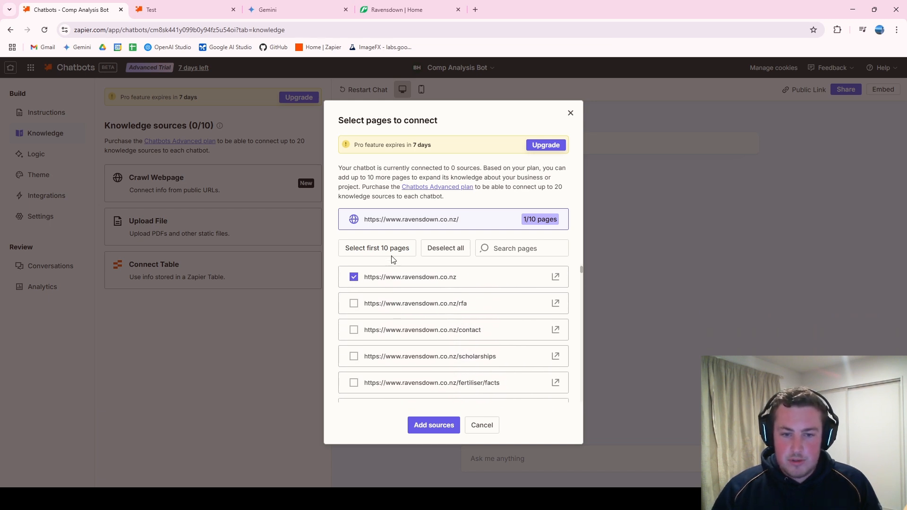
left_click(390, 248)
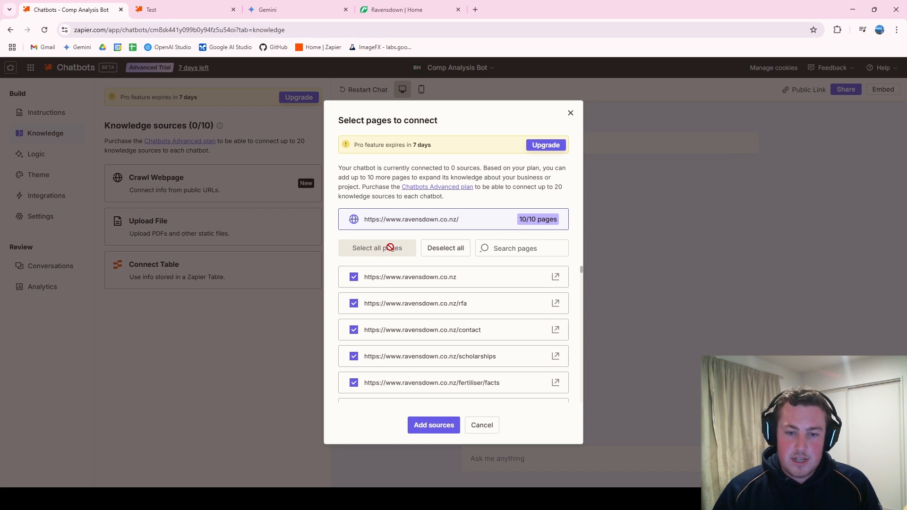
scroll(435, 320, "down", 4)
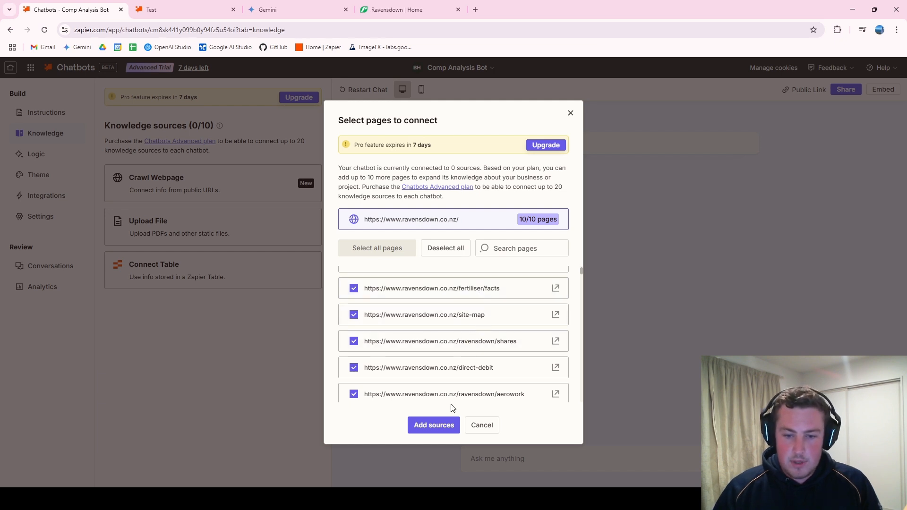
left_click(434, 425)
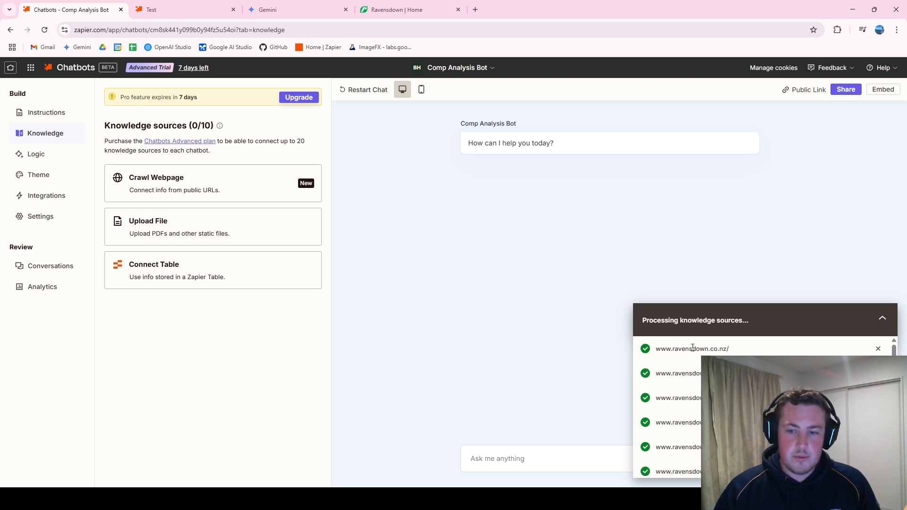
- Check the processing of the knowledge sources, collapse its list, reload the page, and review the connected Ravensdown pages
scroll(680, 352, "down", 1)
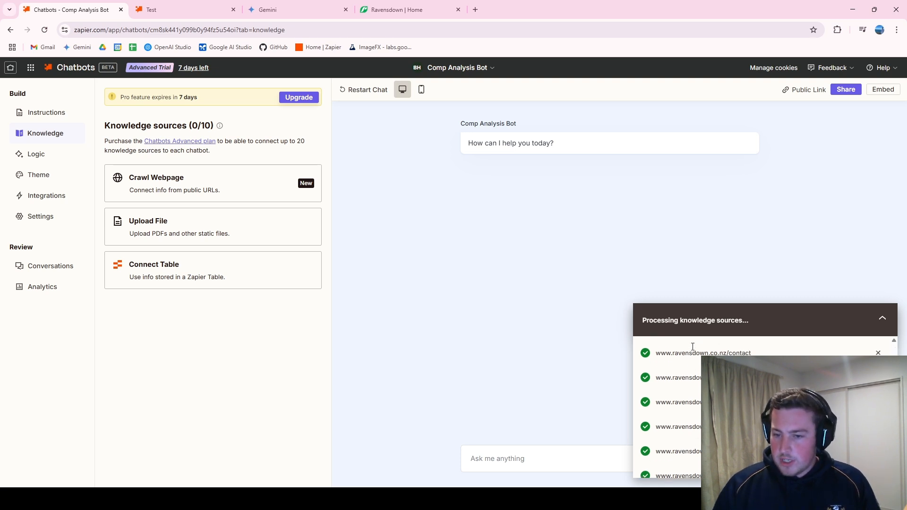
scroll(667, 354, "down", 1)
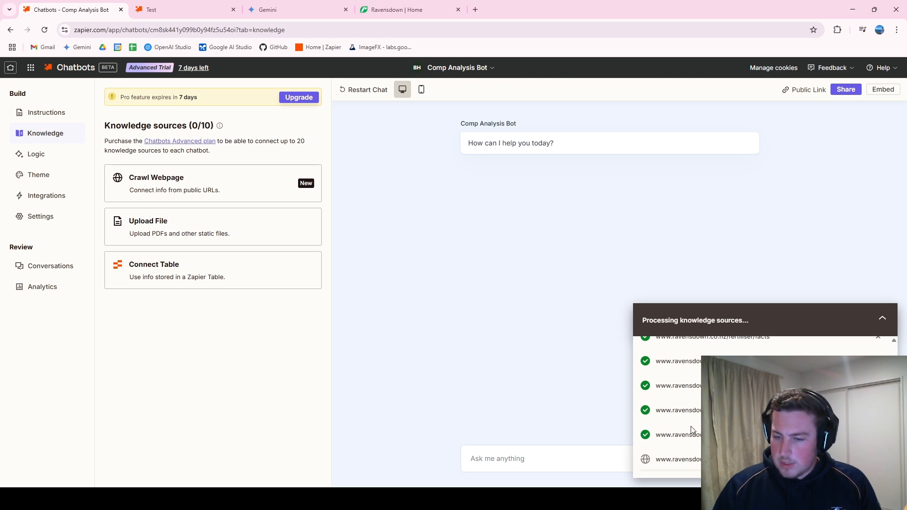
left_click(883, 319)
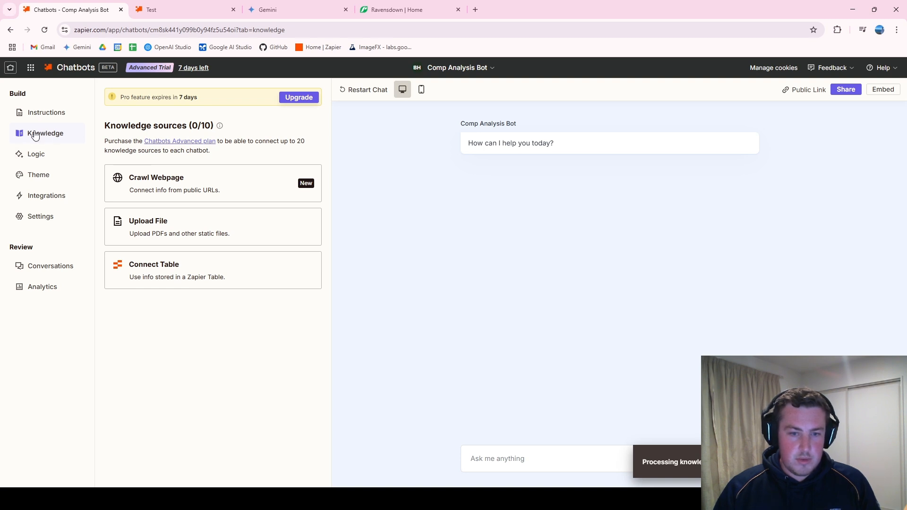
left_click(43, 29)
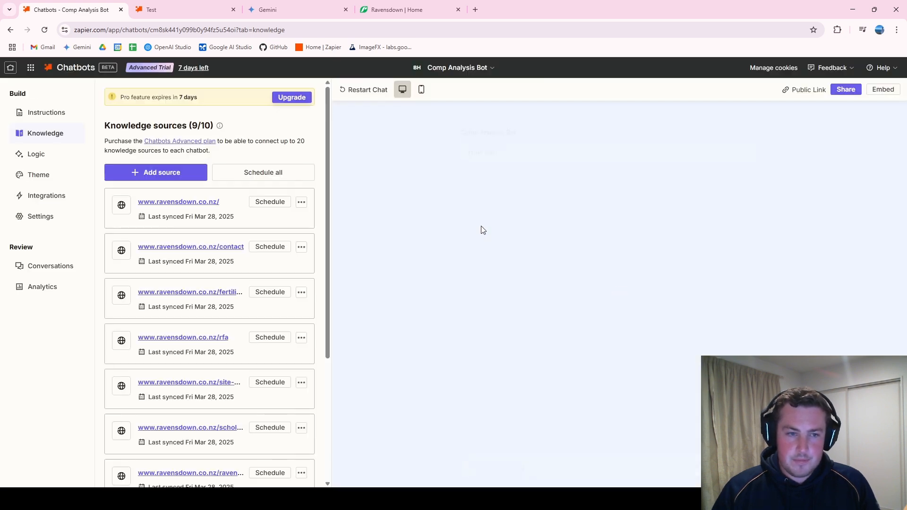
scroll(215, 212, "down", 5)
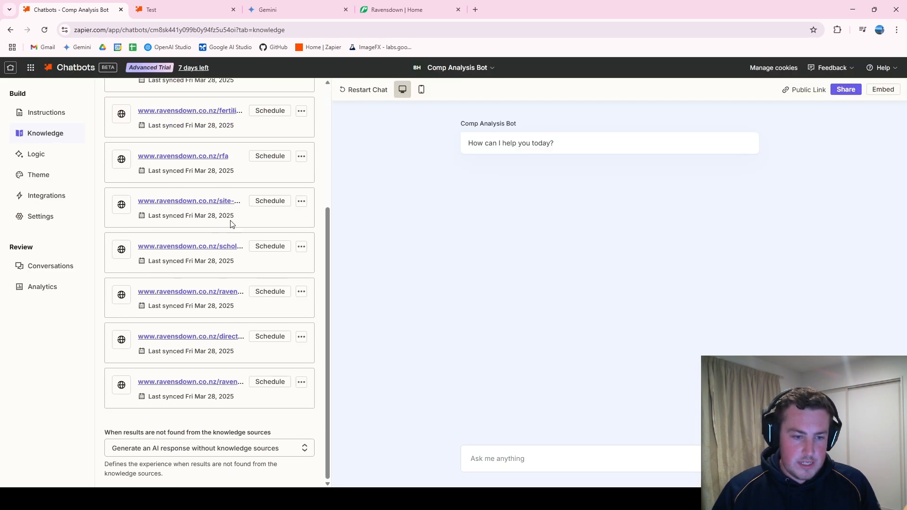
scroll(227, 255, "up", 5)
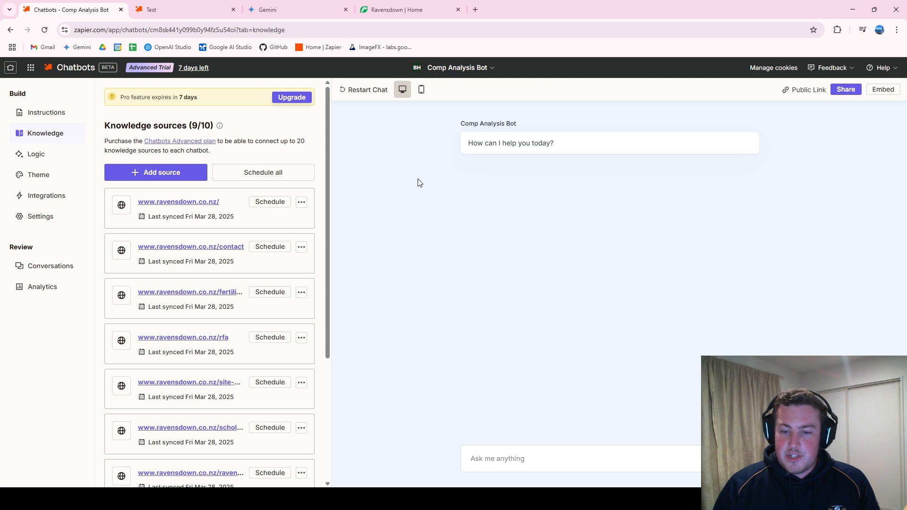
- Ask the chatbot "Give me a summary of the company" and read through its reply
left_click(508, 457)
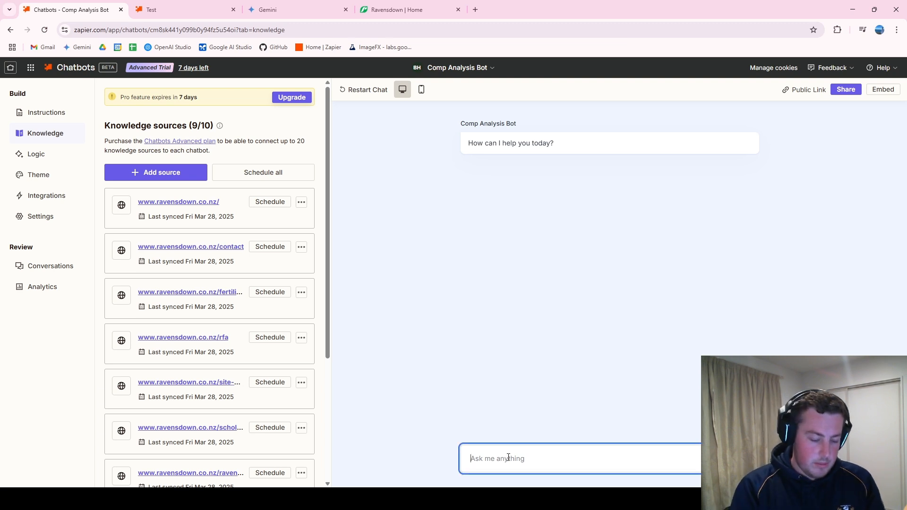
type("Give me a ")
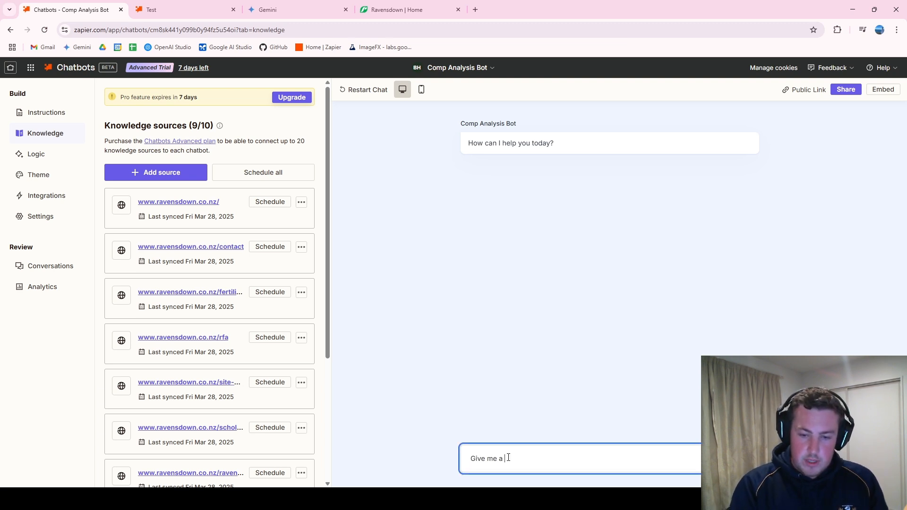
type("summary of the company")
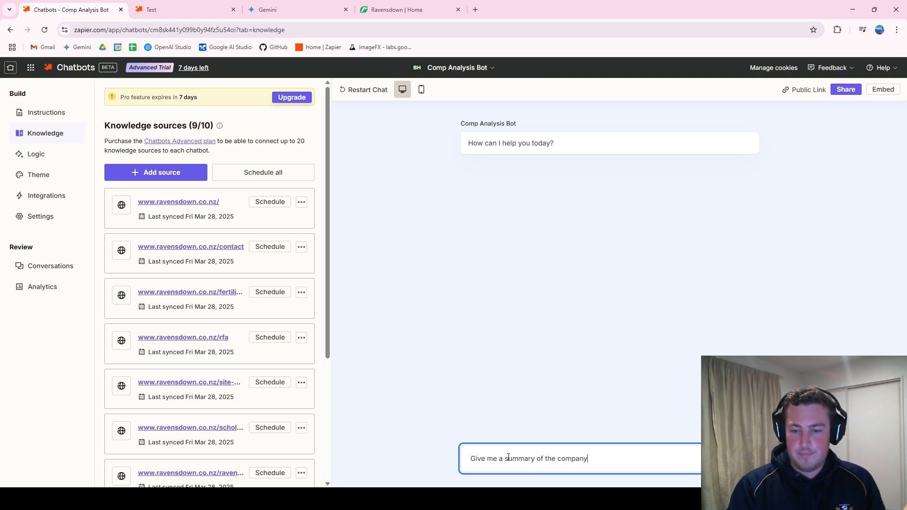
key("Return")
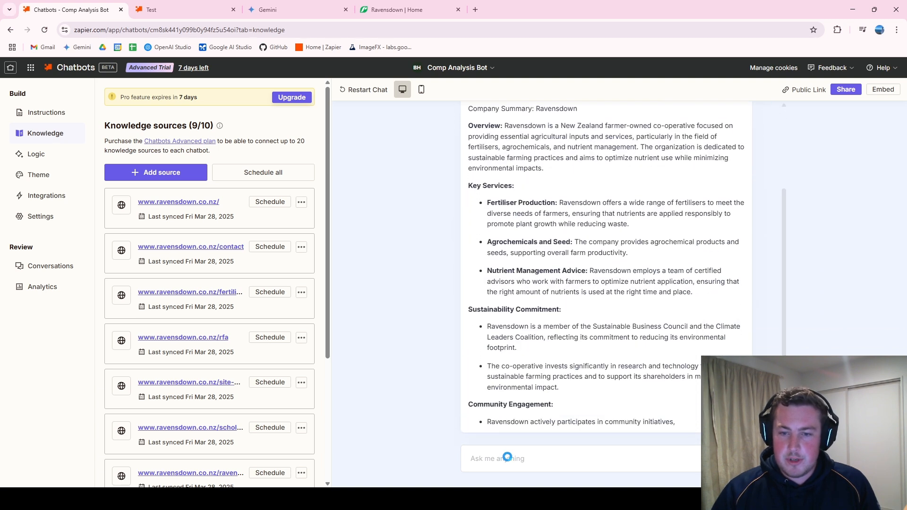
scroll(537, 326, "up", 2)
scroll(537, 326, "up", 1)
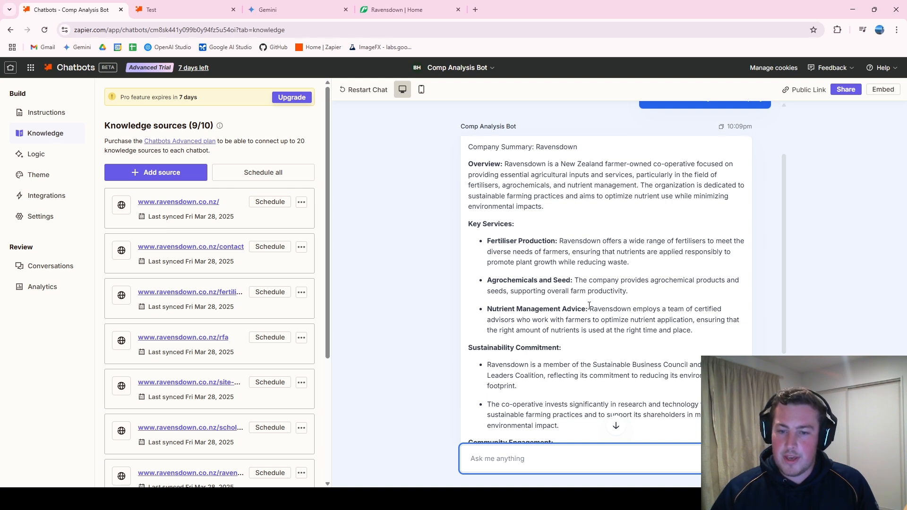
scroll(585, 304, "up", 1)
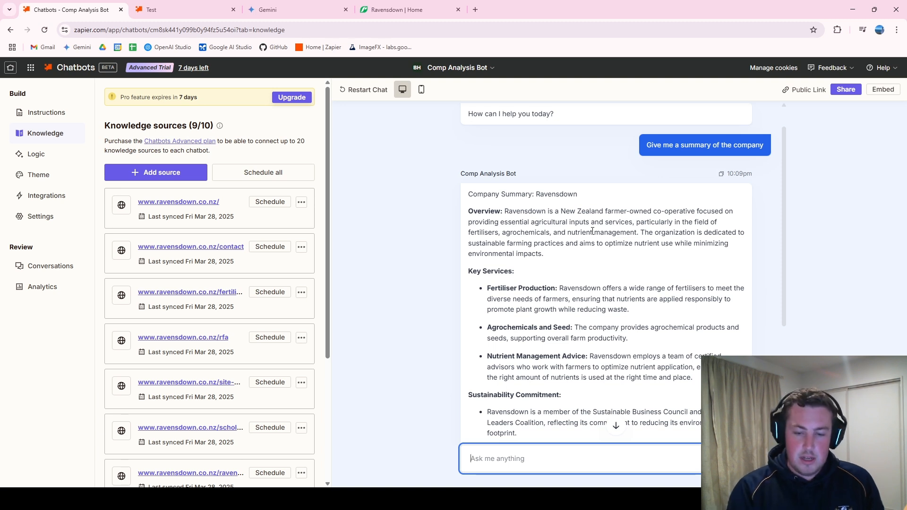
- Ask the chatbot "Provide me a SWOT analysis"
type("de ")
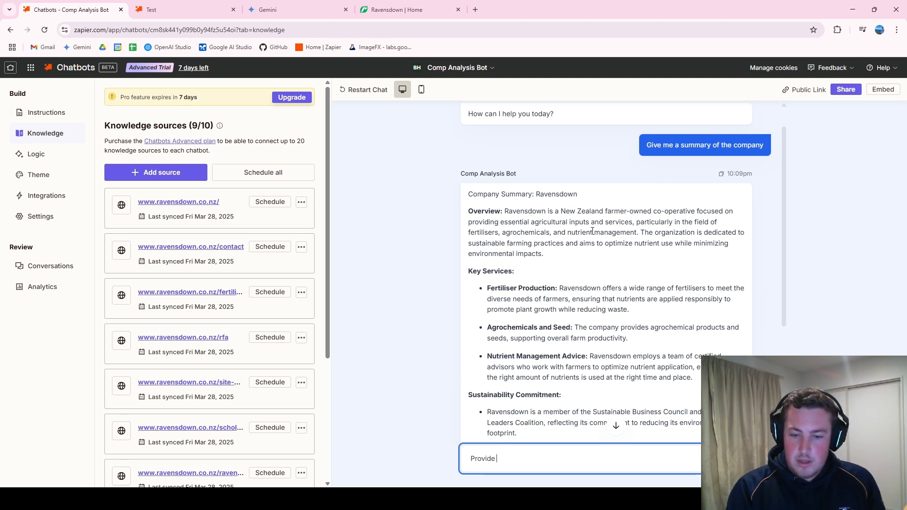
type("me a SWOT analysis")
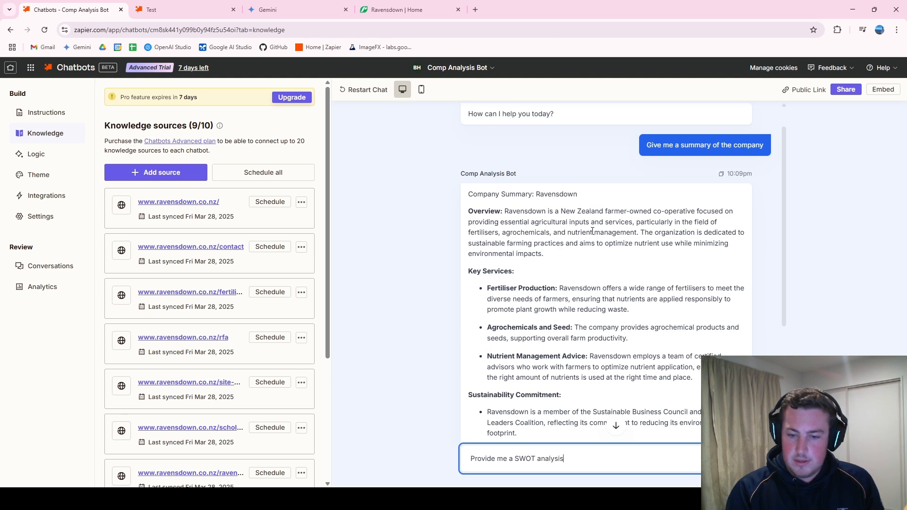
key("Return")
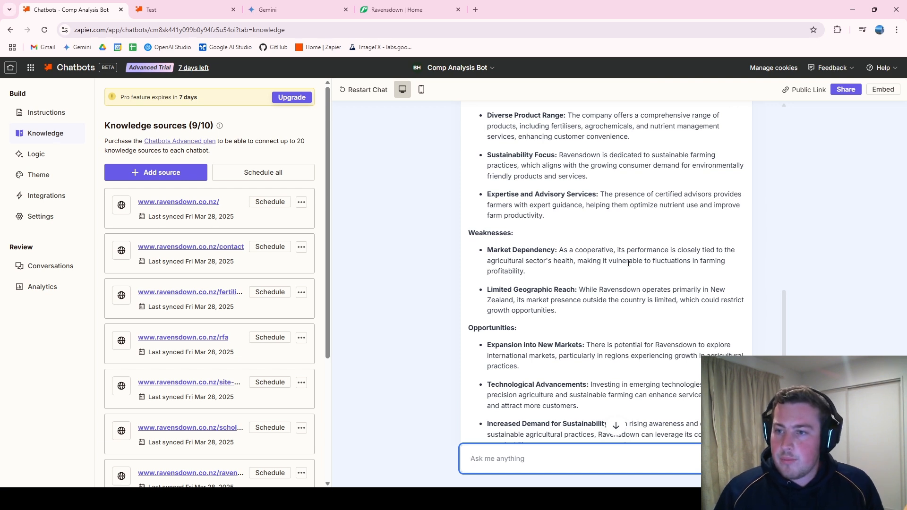
- Open the chatbot's public link, examine its web address and chat page, and close that page again
left_click(808, 90)
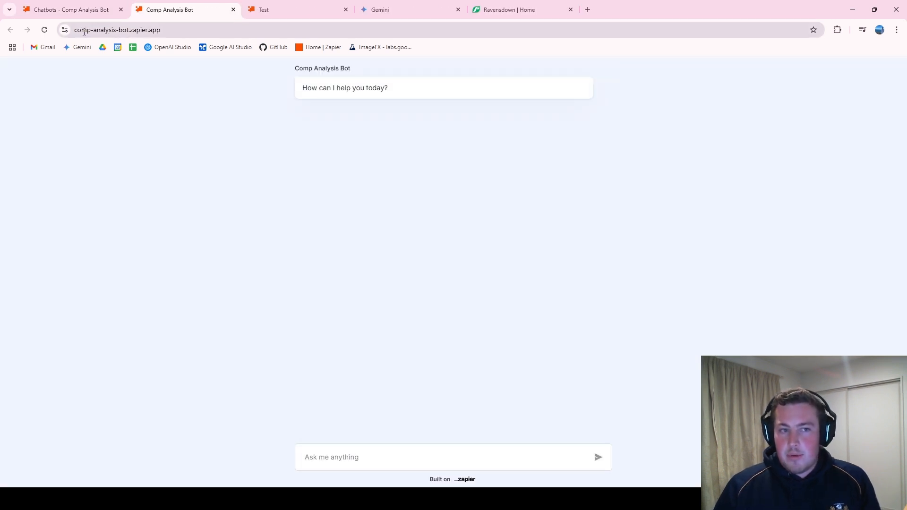
left_click_drag(81, 31, 177, 32)
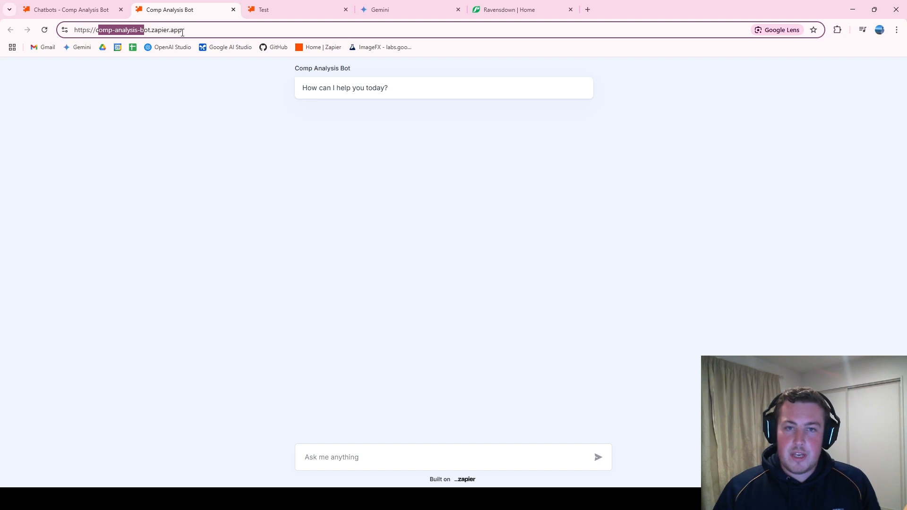
left_click(204, 30)
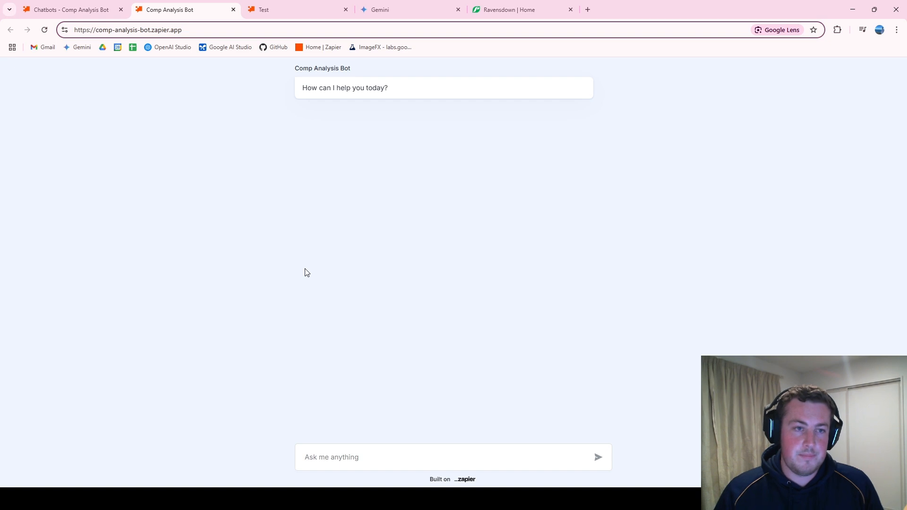
middle_click(143, 5)
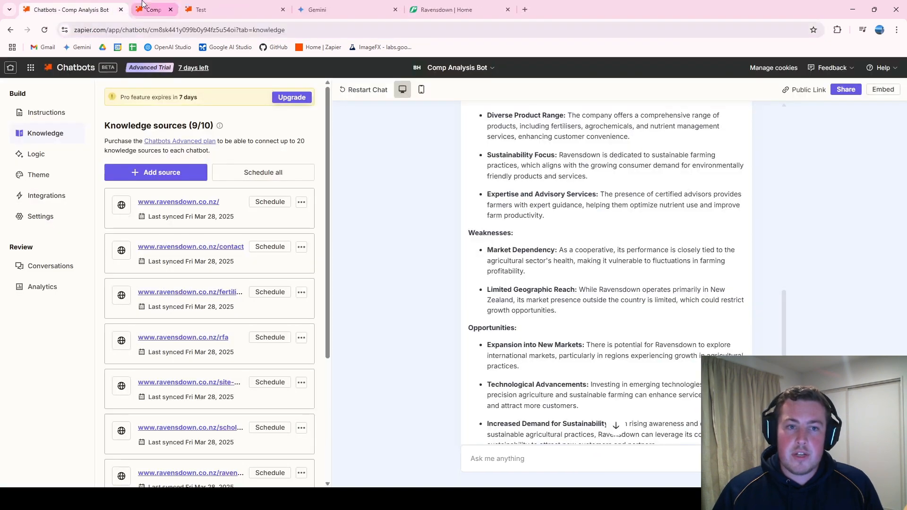
- Open the embed options for Comp Analysis Bot, look over the Standard script code snippet, and close them
left_click(882, 90)
mouse_move(383, 323)
left_mouse_down()
mouse_move(391, 324)
mouse_move(378, 322)
left_mouse_up()
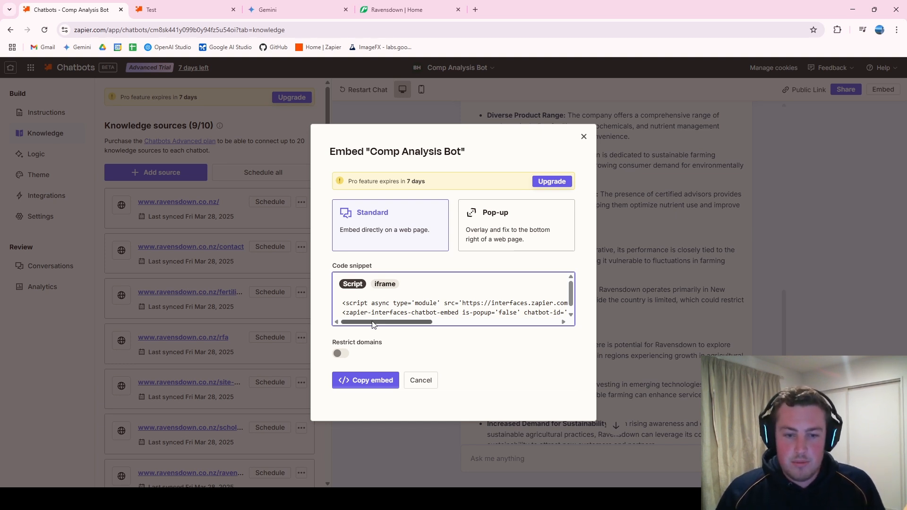
mouse_move(373, 324)
left_mouse_down()
mouse_move(521, 324)
mouse_move(373, 324)
left_mouse_up()
left_click(585, 141)
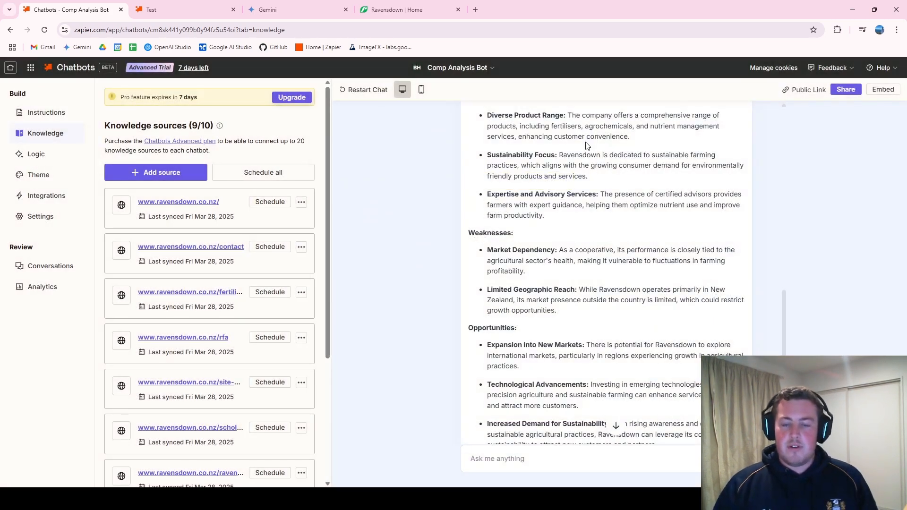